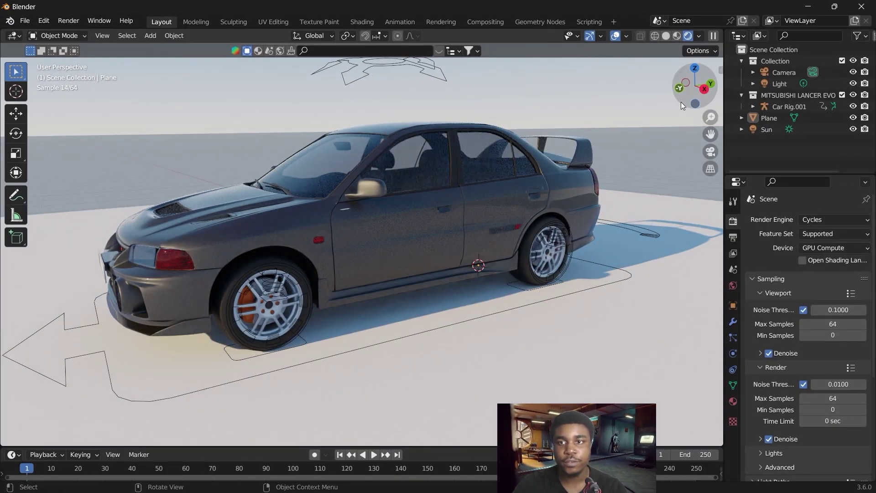
# - Switch the timeline area to the Shader Editor and display the car body's carpaint_metalic_grey_dark material nodes
pyautogui.moveTo(681, 103); pyautogui.dragTo(637, 124)
pyautogui.click(13, 455)
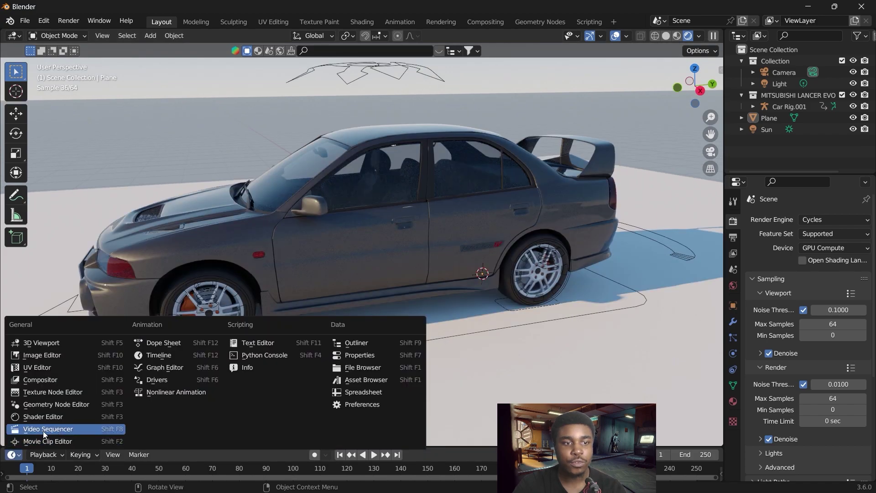
pyautogui.click(44, 420)
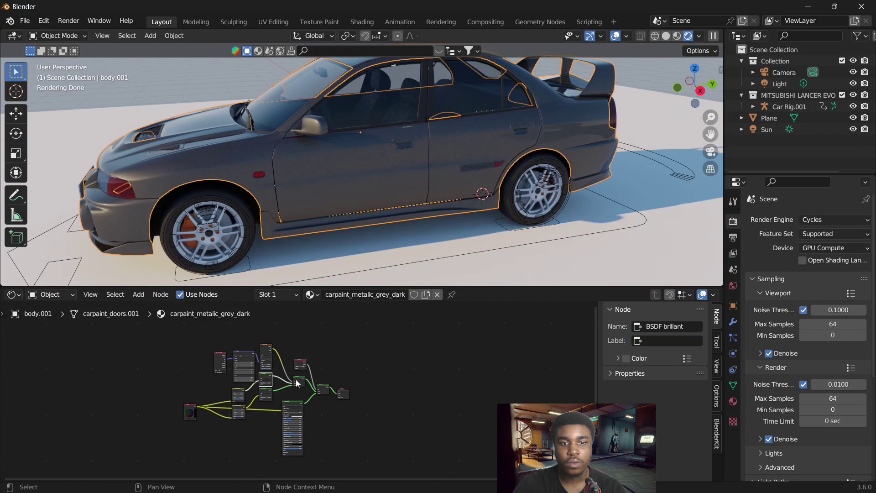
pyautogui.scroll(7, 296, 383)
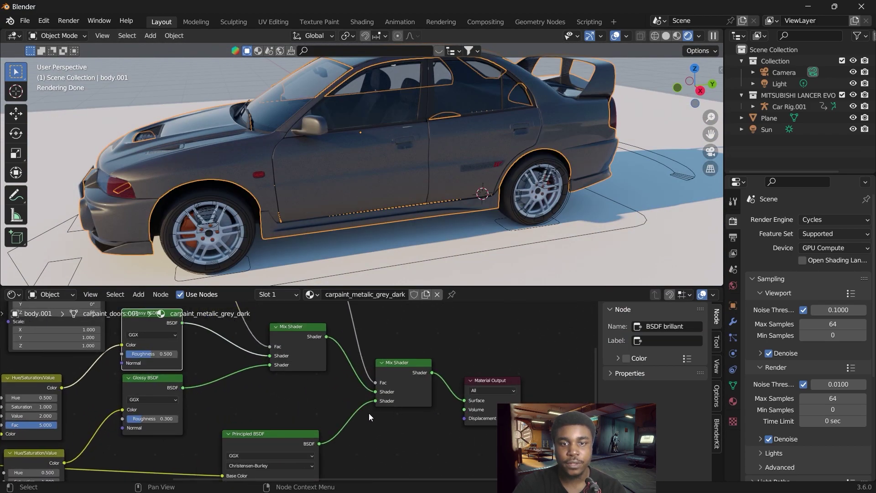
# - Move the Material Output node away and insert a Mix Shader between it and the existing final Mix Shader
pyautogui.moveTo(479, 428); pyautogui.dragTo(385, 436, button='middle')
pyautogui.moveTo(397, 394); pyautogui.dragTo(573, 382)
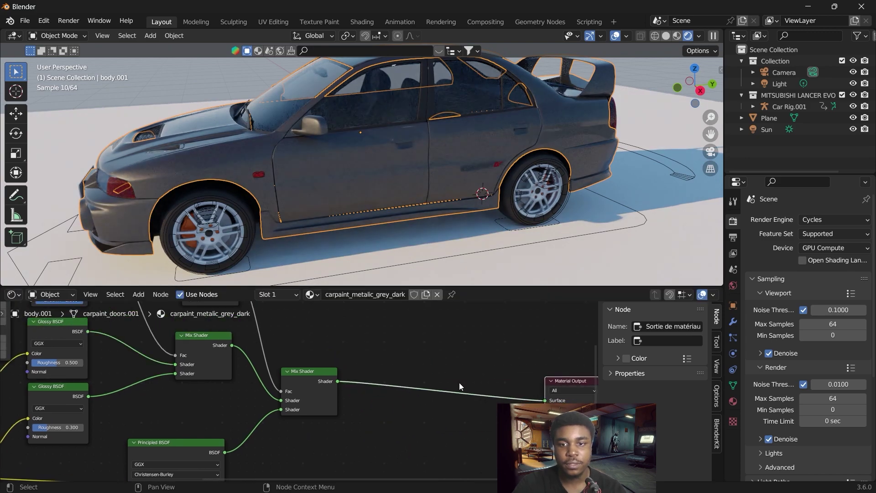
pyautogui.click(284, 384)
pyautogui.scroll(-2, 398, 368)
pyautogui.hotkey('shift', 'a')
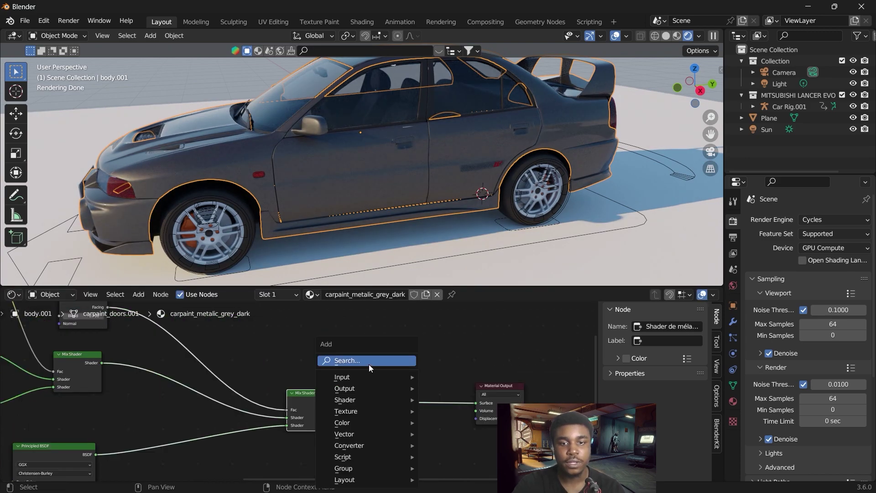
pyautogui.click(369, 360)
pyautogui.write('mi')
pyautogui.click(392, 397)
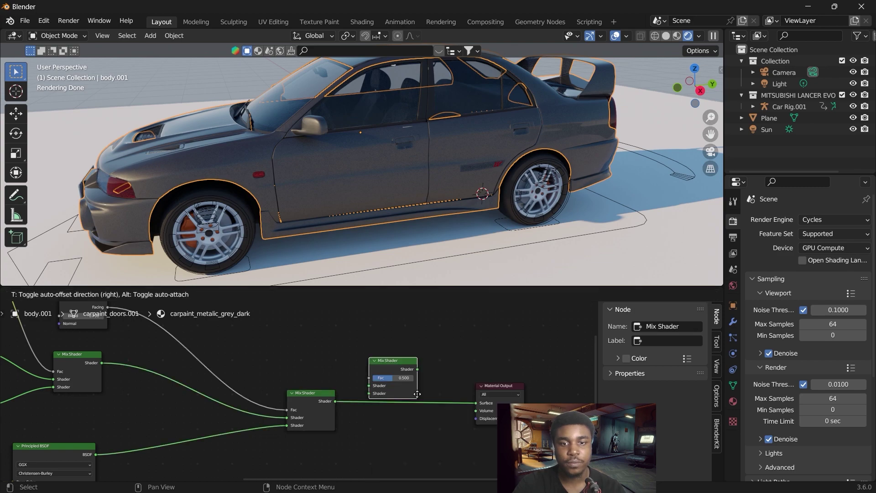
pyautogui.click(424, 381)
# - Add another Mix Shader feeding the new Mix Shader's first shader input, and move the original paint connection to its second shader input
pyautogui.scroll(-1, 325, 358)
pyautogui.hotkey('shift', 'a')
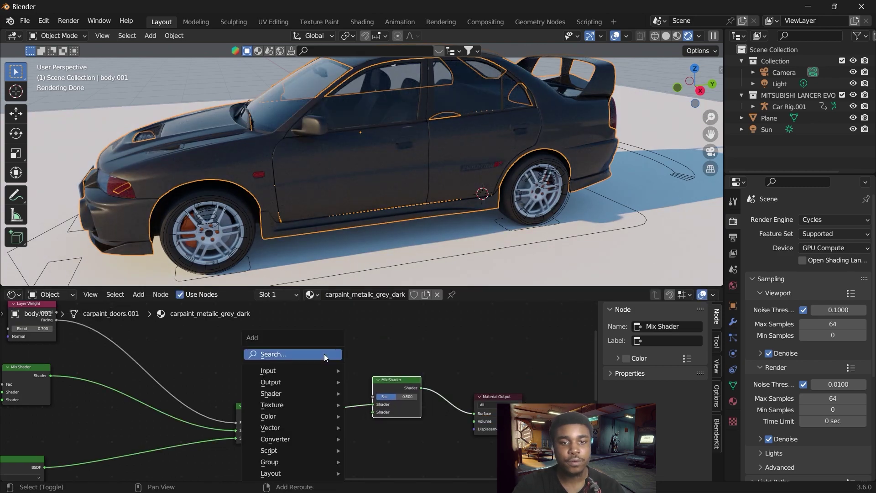
pyautogui.click(311, 355)
pyautogui.write('mi')
pyautogui.click(337, 388)
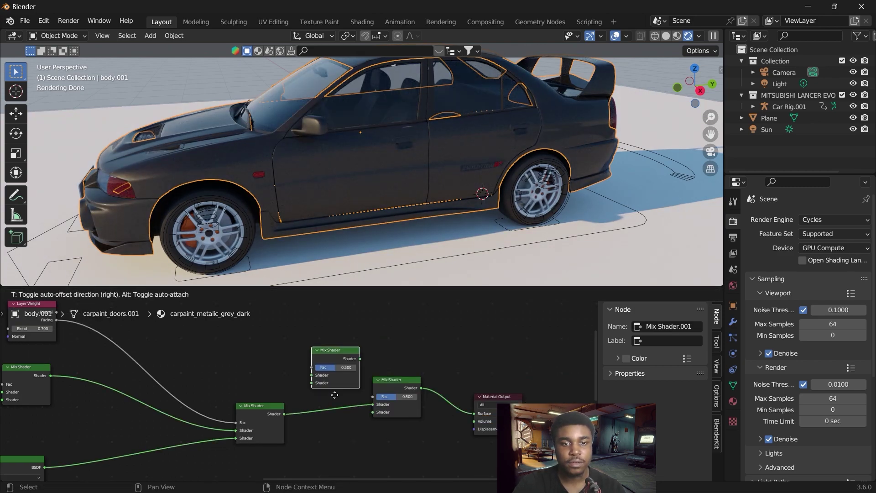
pyautogui.click(336, 362)
pyautogui.moveTo(335, 339); pyautogui.dragTo(372, 413)
pyautogui.moveTo(372, 405); pyautogui.dragTo(372, 413)
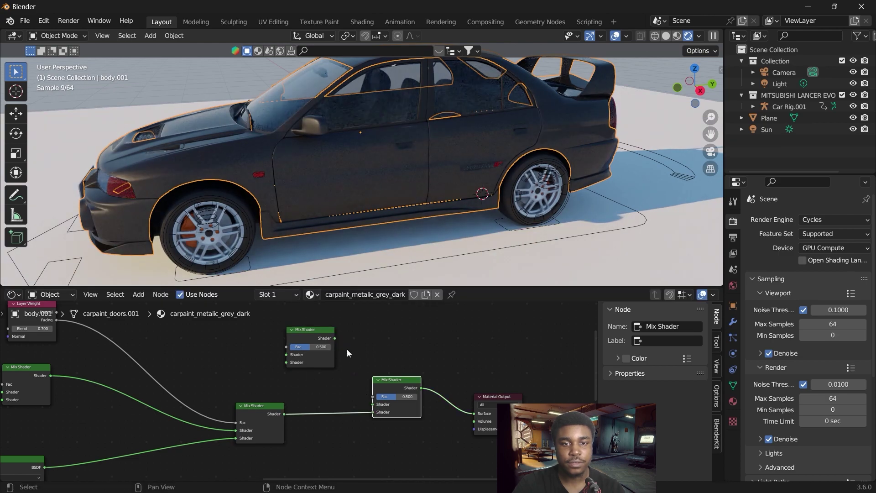
pyautogui.moveTo(335, 339); pyautogui.dragTo(371, 403)
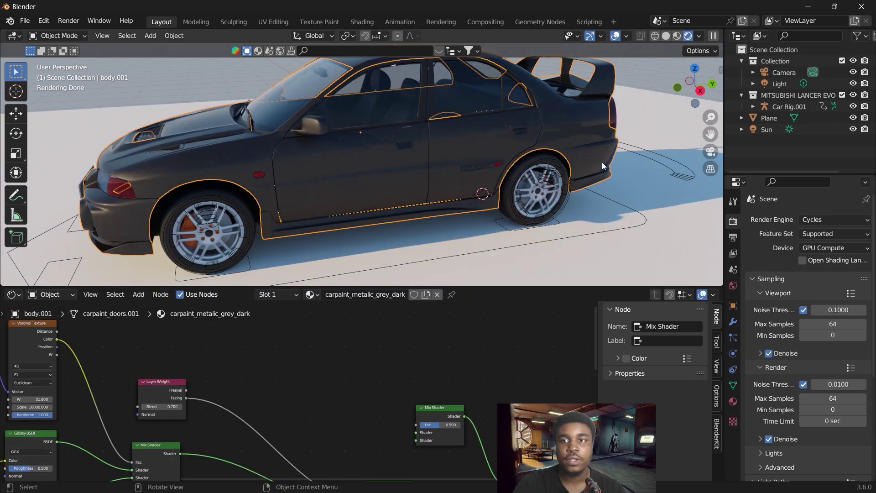
# - Switch to File Explorer and bring pngegg (1).png from Downloads into the car paint material as an Image Texture node
pyautogui.keyDown('shift'); pyautogui.moveTo(678, 109); pyautogui.dragTo(693, 138, button='middle'); pyautogui.keyUp('shift')
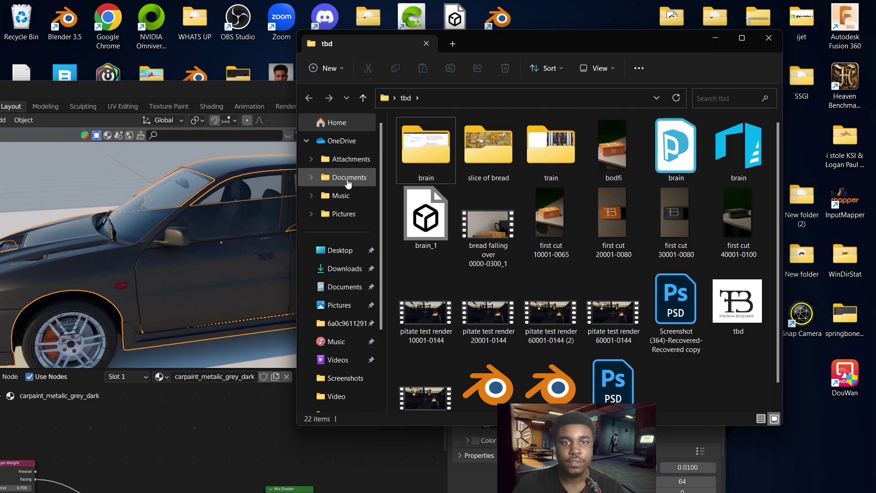
pyautogui.click(347, 269)
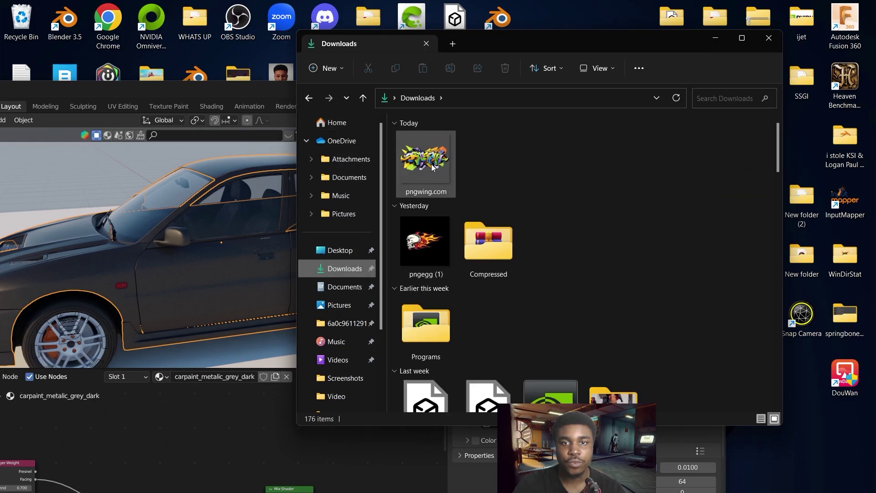
pyautogui.doubleClick(424, 241)
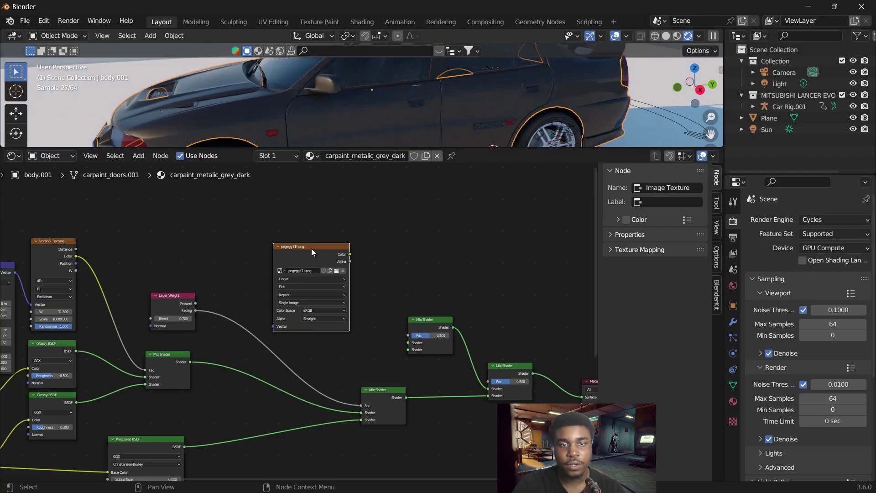
pyautogui.moveTo(311, 247); pyautogui.dragTo(278, 224)
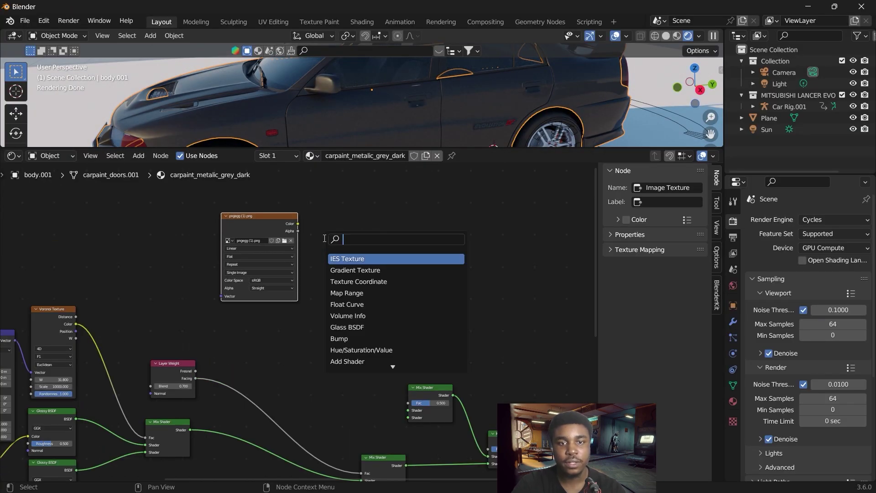
# - Add a Principled BSDF, link the image's Color to its Base Color, and connect it to the upper Mix Shader's first shader input
pyautogui.write('pr')
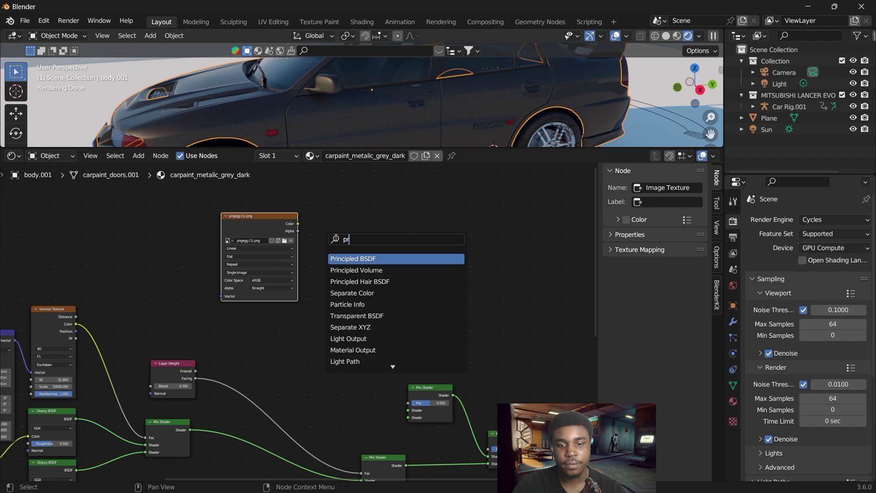
pyautogui.write('i')
pyautogui.click(381, 259)
pyautogui.click(360, 231)
pyautogui.moveTo(298, 224); pyautogui.dragTo(314, 240)
pyautogui.moveTo(391, 214); pyautogui.dragTo(495, 290)
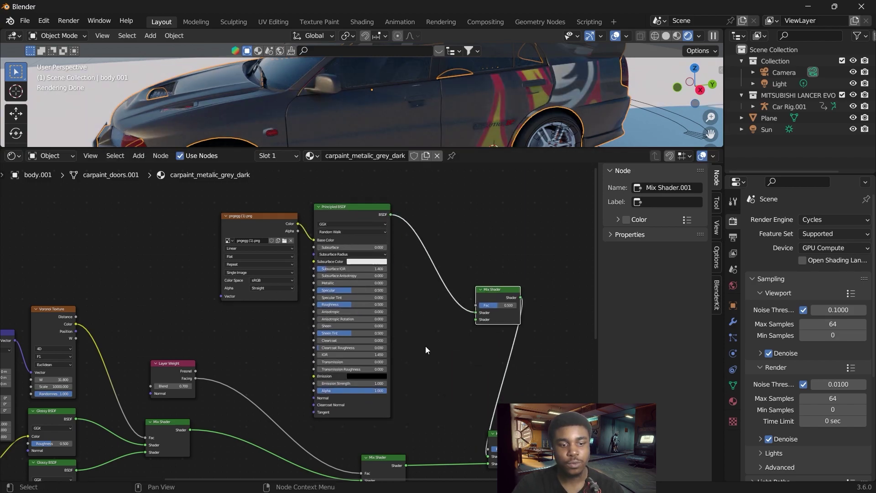
# - Add a Transparent BSDF and connect it to the upper Mix Shader's second shader input
pyautogui.hotkey('shift', 'a')
pyautogui.write('tr')
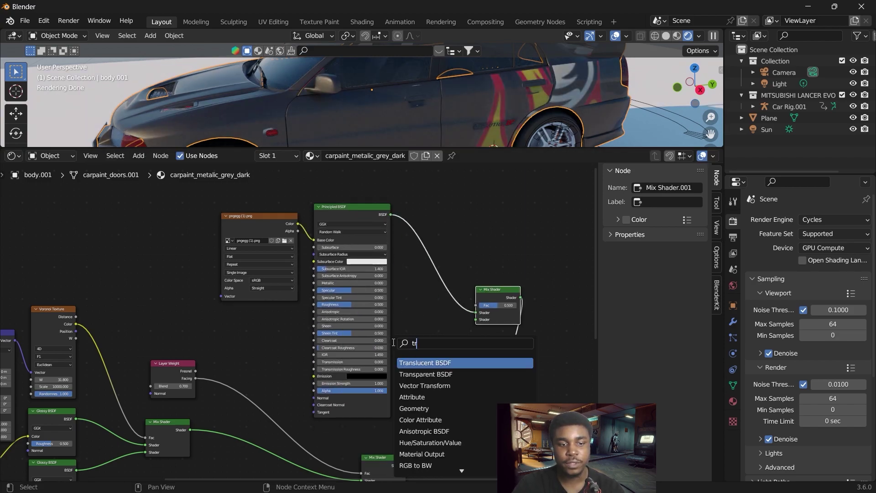
pyautogui.write('a')
pyautogui.click(426, 374)
pyautogui.click(396, 350)
pyautogui.moveTo(440, 358); pyautogui.dragTo(476, 319)
# - Reposition the final Mix Shader and the Material Output node to spread out the end of the node tree
pyautogui.moveTo(492, 432); pyautogui.dragTo(541, 392)
pyautogui.moveTo(541, 392); pyautogui.dragTo(301, 354, button='middle')
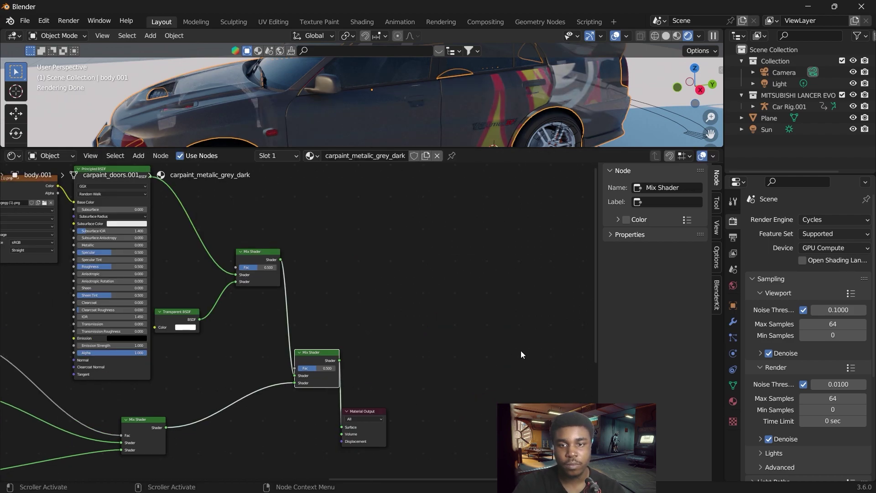
pyautogui.moveTo(364, 411); pyautogui.dragTo(521, 350)
pyautogui.moveTo(319, 354); pyautogui.dragTo(355, 348)
# - Add a Mapping node and connect its Vector output to the pngegg (1).png texture's Vector input
pyautogui.moveTo(137, 256); pyautogui.dragTo(234, 280, button='middle')
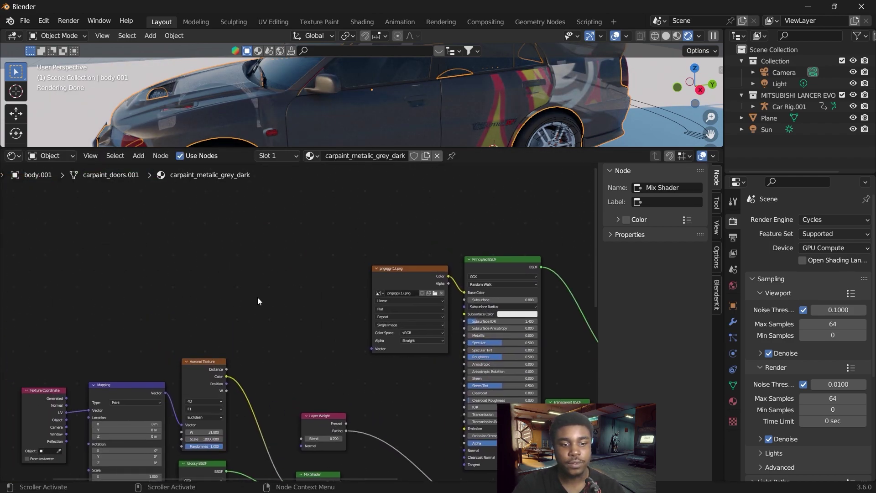
pyautogui.hotkey('shift', 'a')
pyautogui.write('mapping')
pyautogui.press('Return')
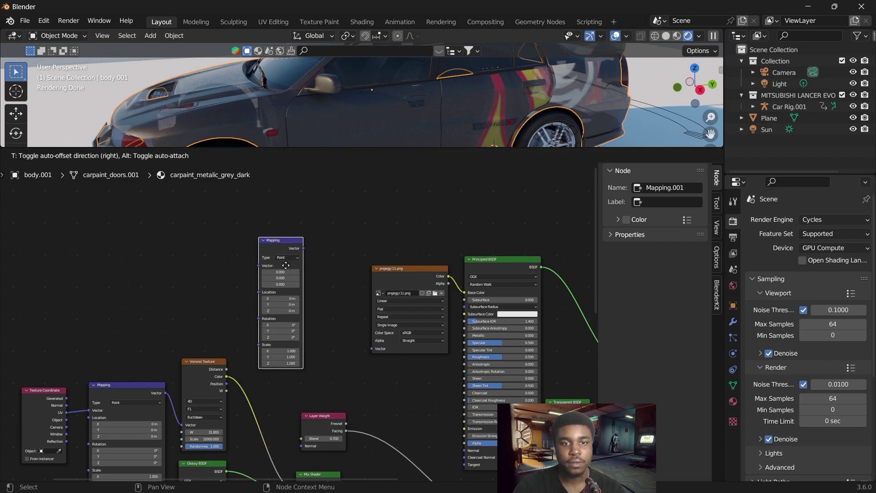
pyautogui.click(285, 265)
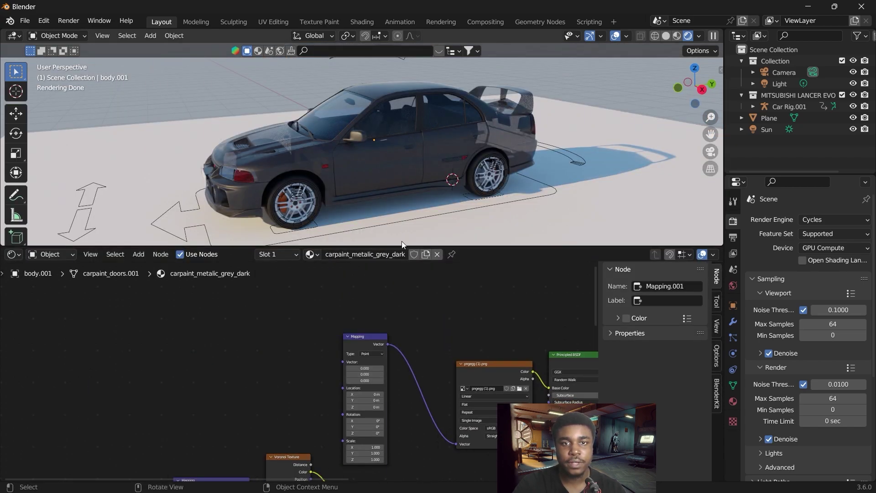
# - Add a second UV map to the car body and make it active for rendering
pyautogui.moveTo(400, 246); pyautogui.dragTo(378, 310)
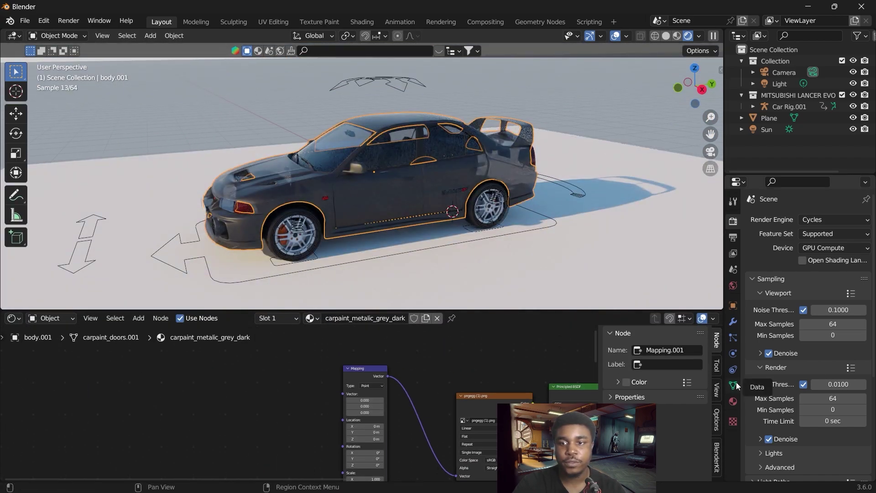
pyautogui.click(734, 385)
pyautogui.scroll(-2, 768, 354)
pyautogui.click(752, 360)
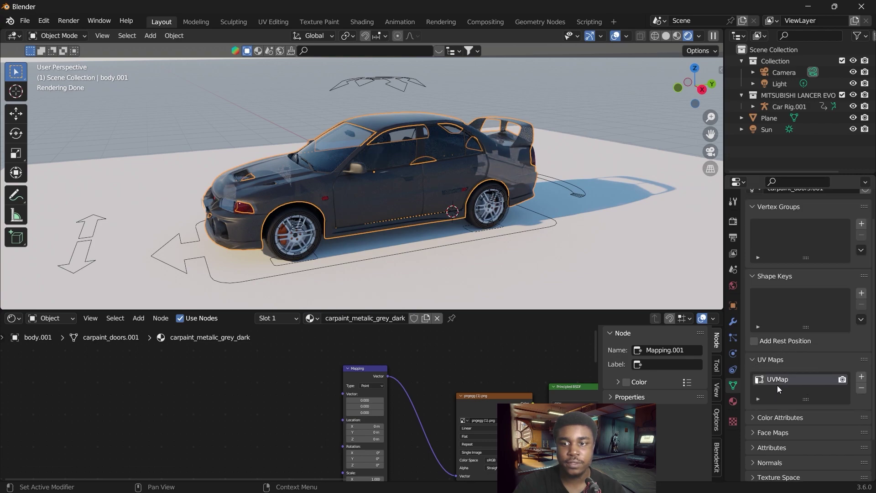
pyautogui.click(862, 377)
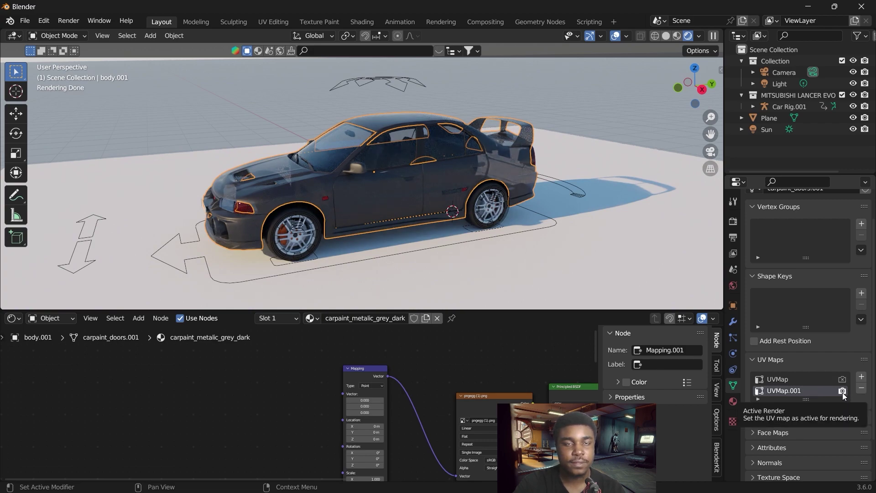
# - In the UV Editing workspace, select all faces of the car body and make UVMap.001 the active UV map
pyautogui.click(273, 21)
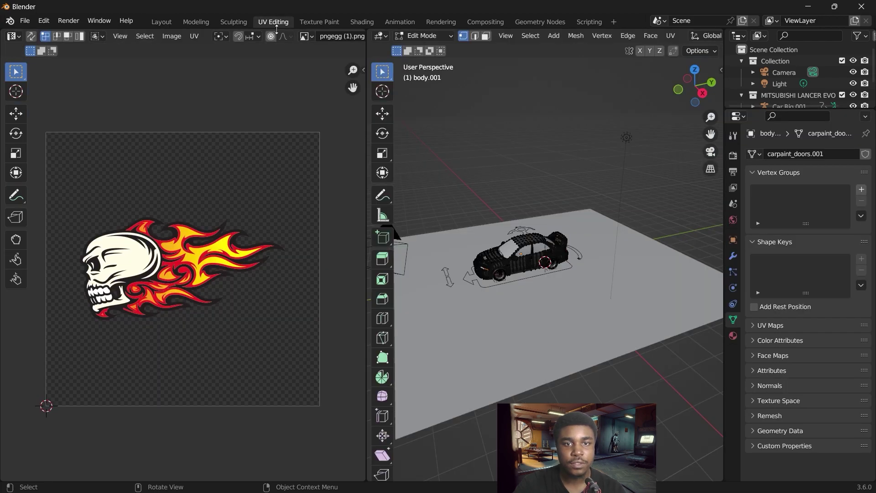
pyautogui.scroll(1, 226, 219)
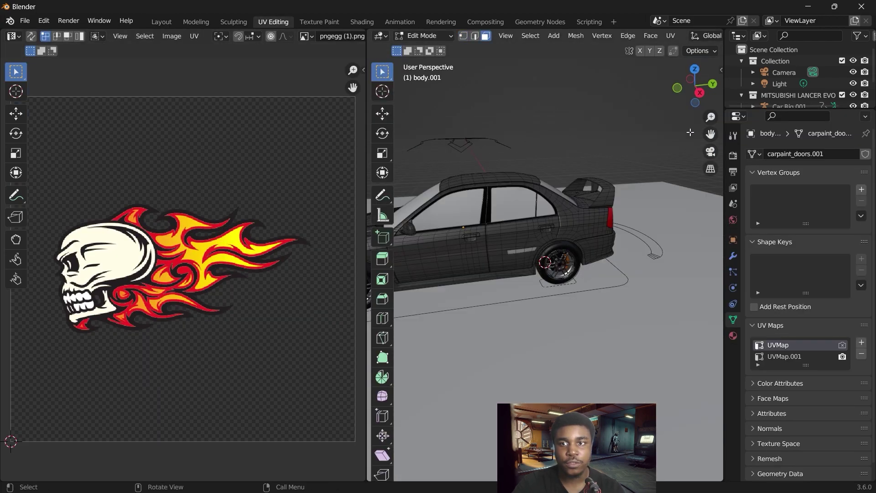
pyautogui.keyDown('shift'); pyautogui.moveTo(559, 179); pyautogui.dragTo(628, 176, button='middle'); pyautogui.keyUp('shift')
pyautogui.click(523, 243)
pyautogui.press('a')
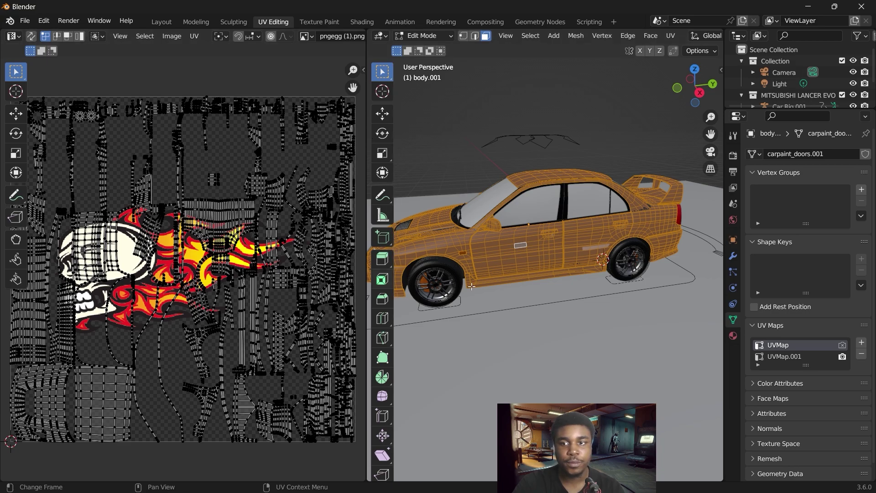
pyautogui.click(807, 358)
# - Deselect the body and select only the front door faces in the right orthographic view
pyautogui.moveTo(599, 301); pyautogui.dragTo(615, 302, button='middle')
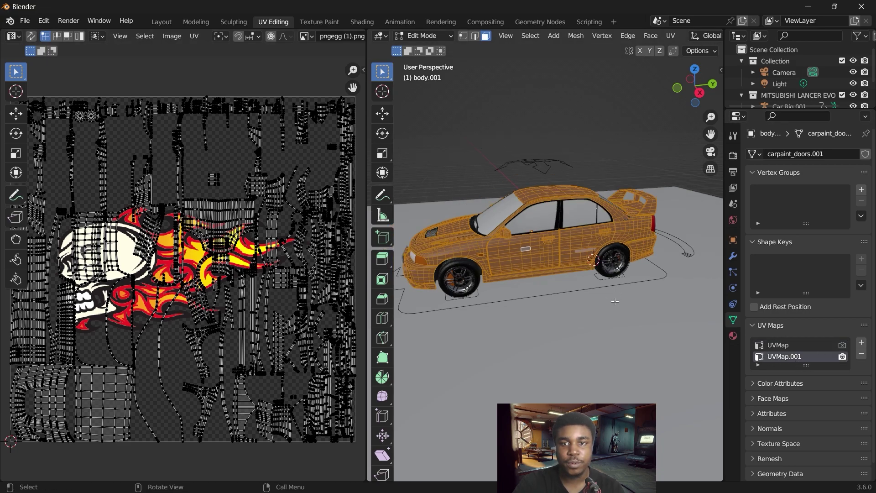
pyautogui.moveTo(687, 96); pyautogui.dragTo(673, 90)
pyautogui.scroll(2, 532, 270)
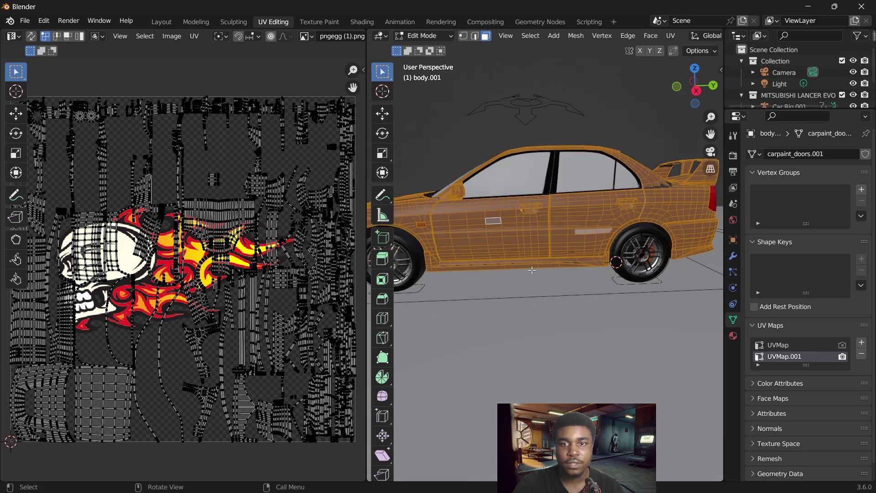
pyautogui.click(498, 292)
pyautogui.press('KP_3')
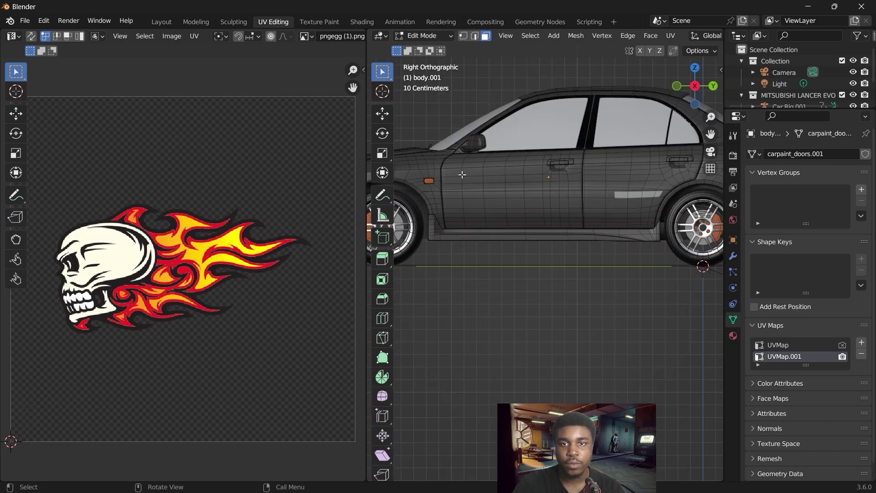
pyautogui.moveTo(444, 155); pyautogui.dragTo(583, 232)
# - Unwrap the selected front door faces using Project from View
pyautogui.scroll(-3, 571, 205)
pyautogui.click(670, 36)
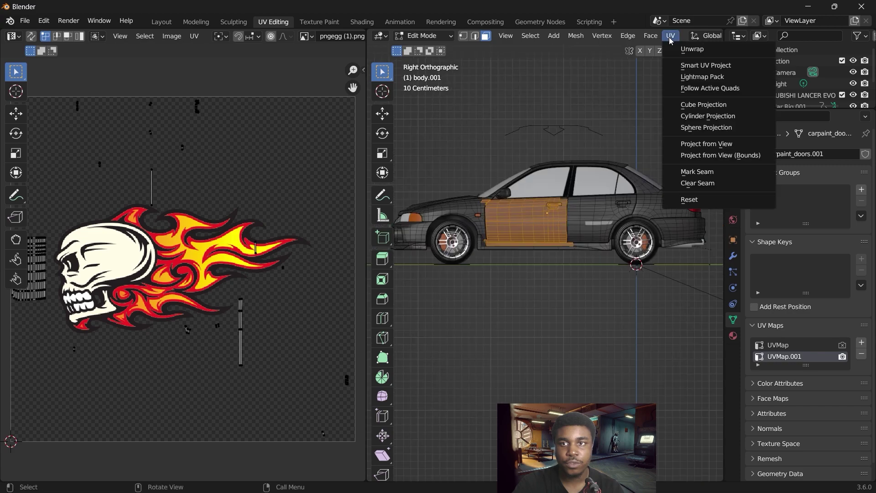
pyautogui.click(706, 143)
# - Select the projected door UVs, then scale and move them so they enclose the flaming skull graphic
pyautogui.scroll(-5, 196, 216)
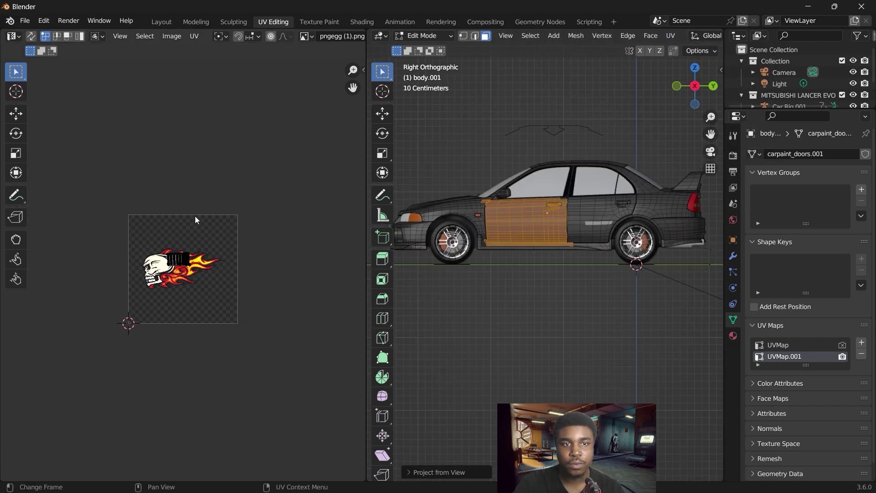
pyautogui.scroll(2, 199, 254)
pyautogui.scroll(1, 198, 253)
pyautogui.moveTo(144, 221); pyautogui.dragTo(222, 270)
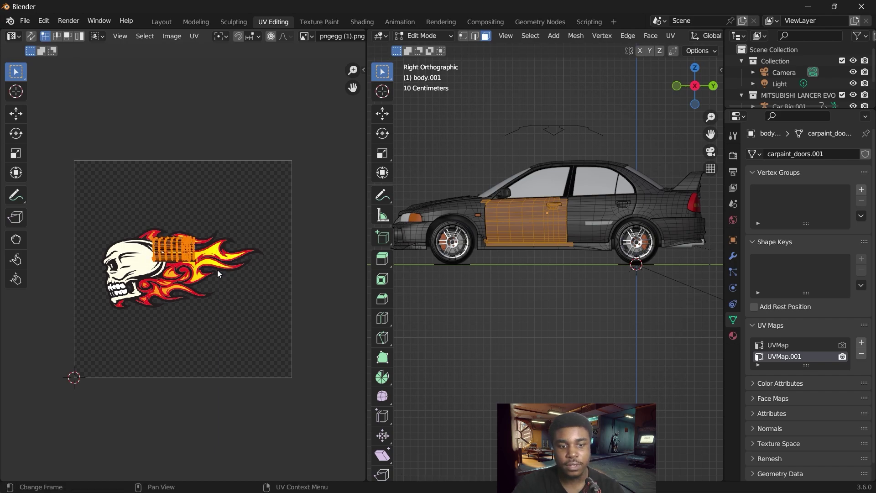
pyautogui.press('s')
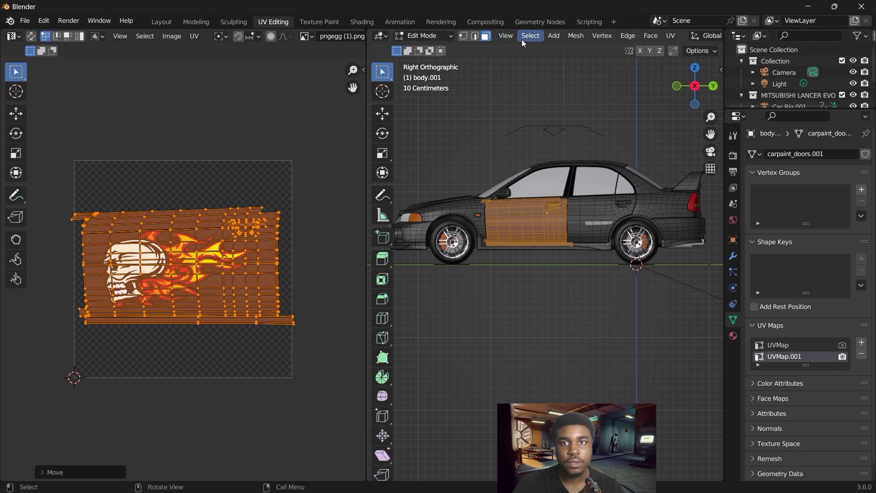
# - Invert the face selection and move all the remaining body UVs off the skull graphic, above the image area
pyautogui.click(531, 36)
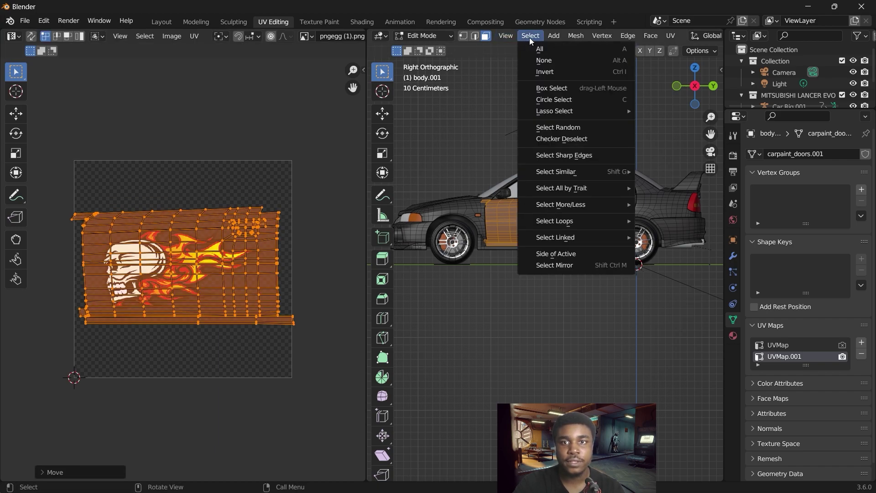
pyautogui.click(543, 72)
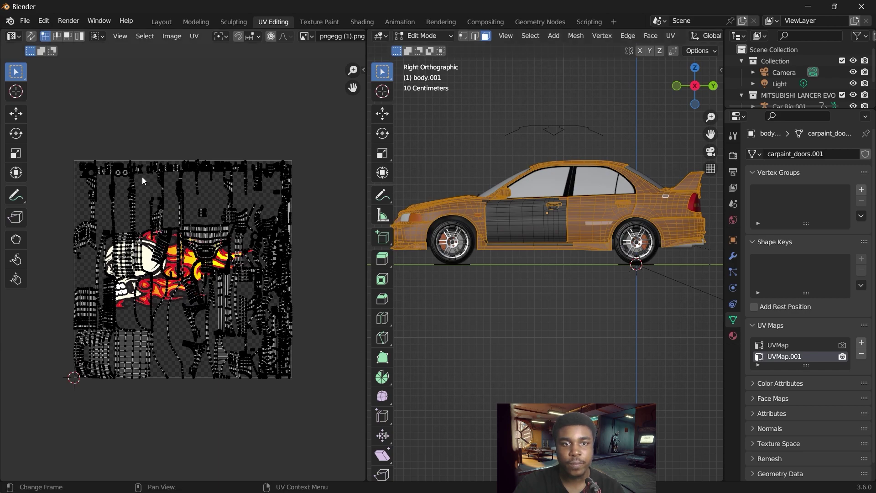
pyautogui.moveTo(53, 135); pyautogui.dragTo(302, 410)
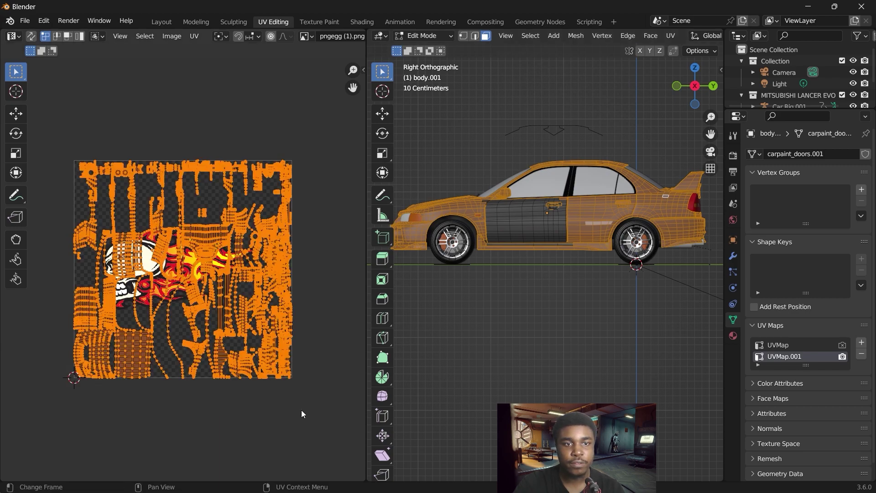
pyautogui.press('g')
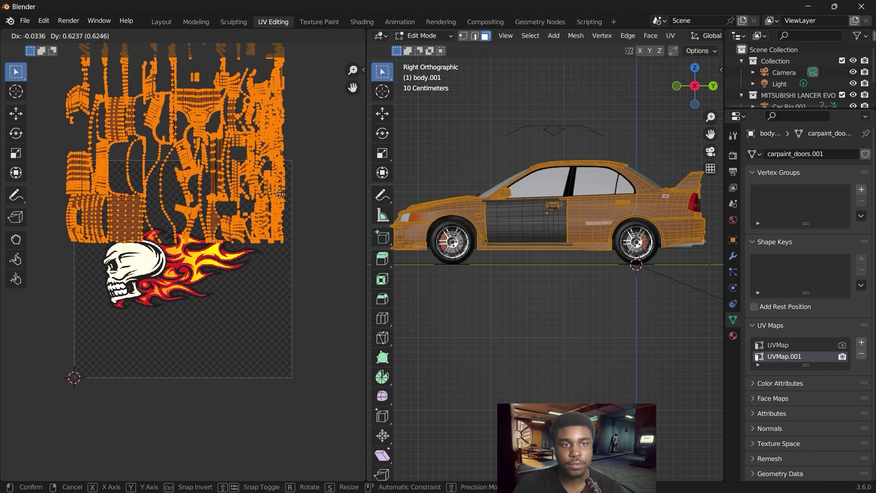
pyautogui.click(291, 136)
# - Compare the UV layouts of UVMap and UVMap.001, leaving UVMap.001 active, and clear the face selection
pyautogui.click(772, 346)
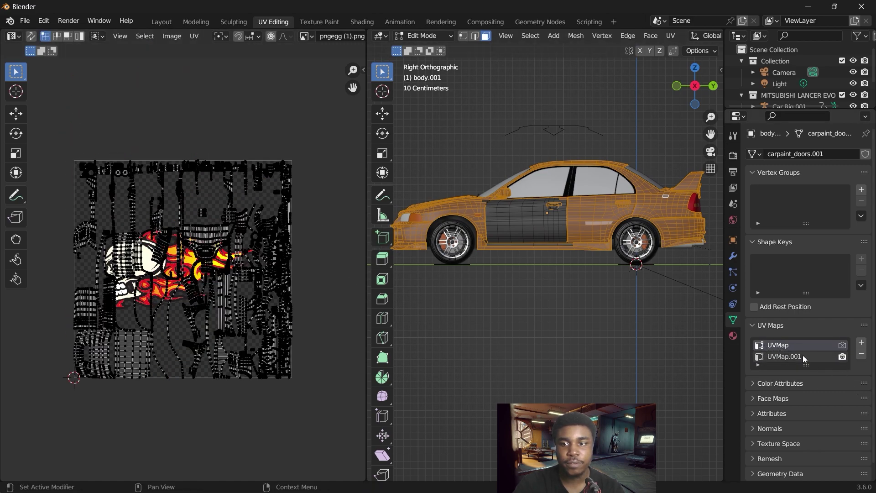
pyautogui.click(777, 357)
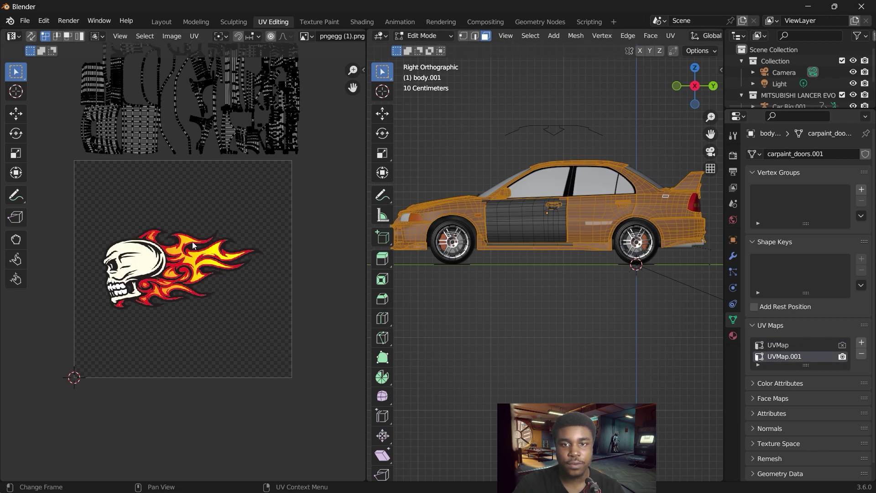
pyautogui.hotkey('alt', 'a')
pyautogui.moveTo(459, 178); pyautogui.dragTo(575, 266)
pyautogui.hotkey('ctrl', 'z')
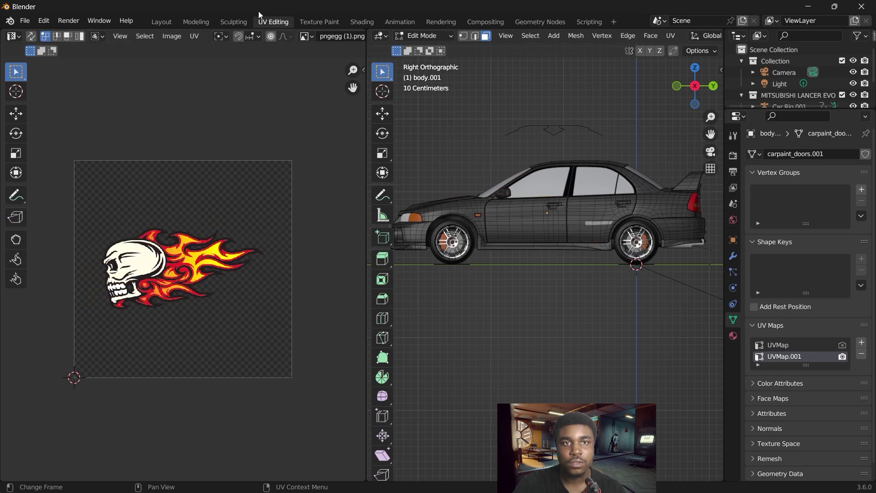
# - In the Layout workspace, add a UV Map node set to UVMap.001 and connect it to the decal Mapping node's Vector input
pyautogui.click(174, 23)
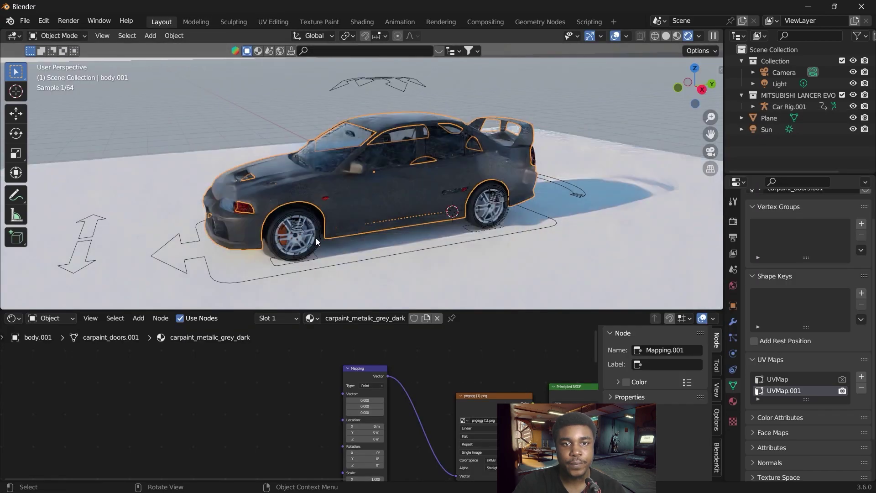
pyautogui.hotkey('shift', 'a')
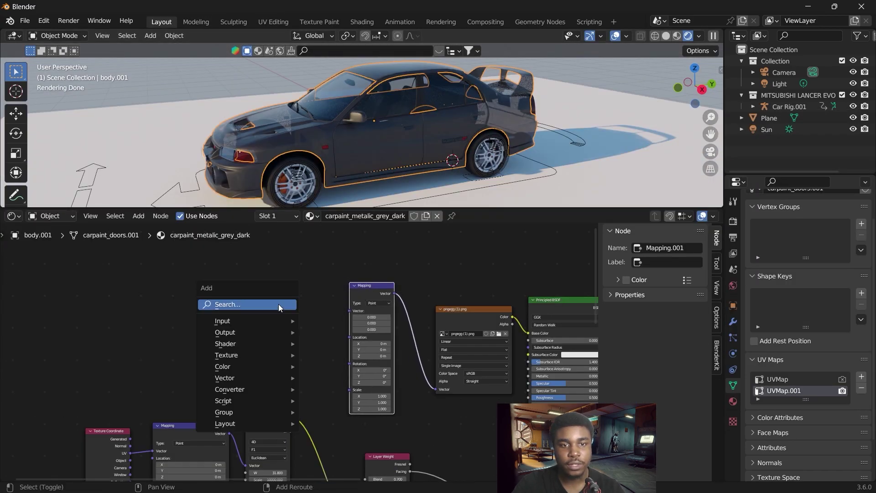
pyautogui.write('uv')
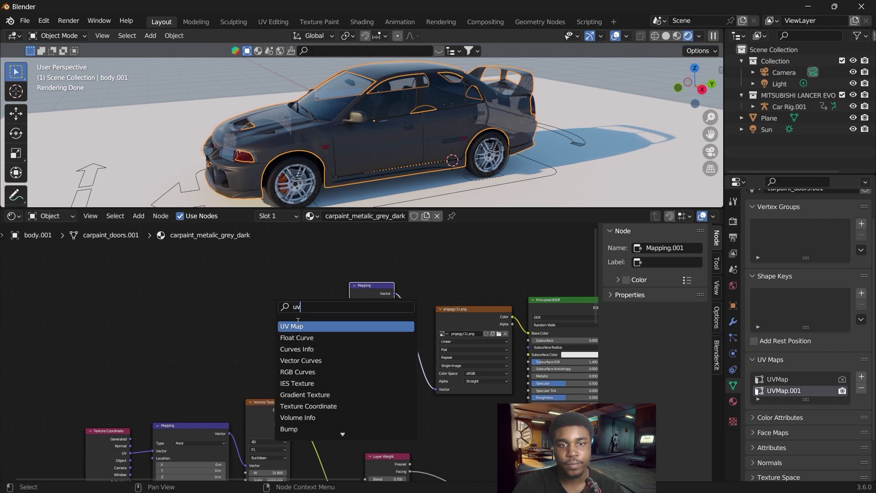
pyautogui.click(294, 326)
pyautogui.moveTo(305, 304); pyautogui.dragTo(350, 311)
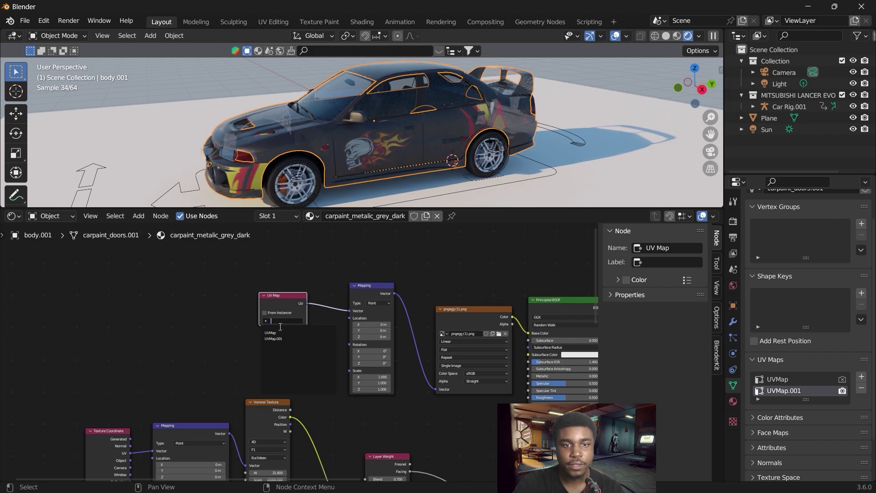
pyautogui.click(276, 338)
# - Set the skull Image Texture node's extension mode to Clip
pyautogui.scroll(1, 335, 330)
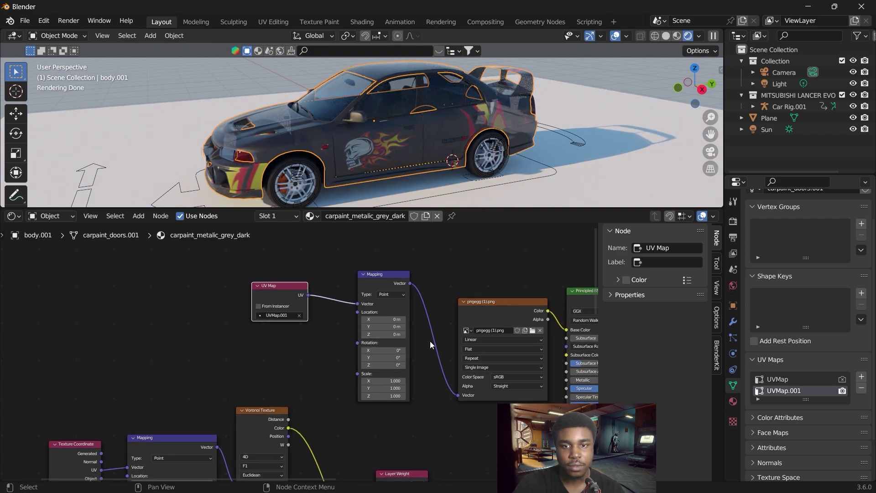
pyautogui.click(478, 357)
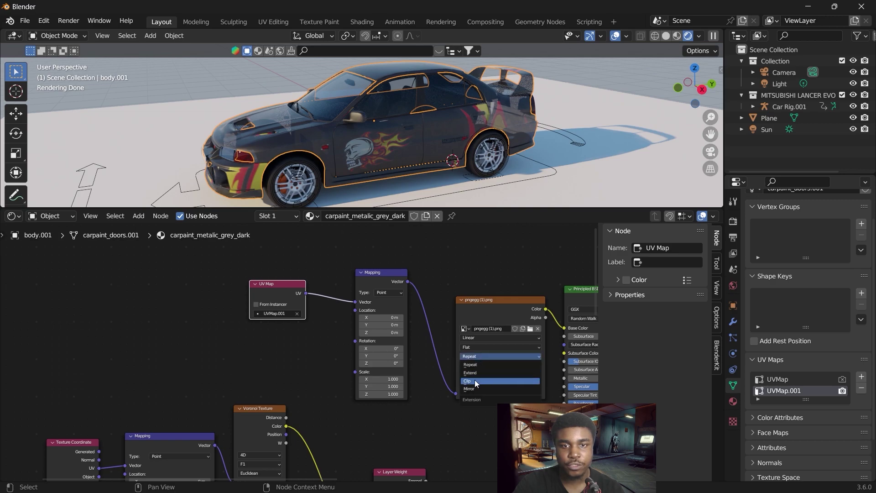
pyautogui.click(475, 379)
pyautogui.moveTo(506, 391); pyautogui.dragTo(351, 397, button='middle')
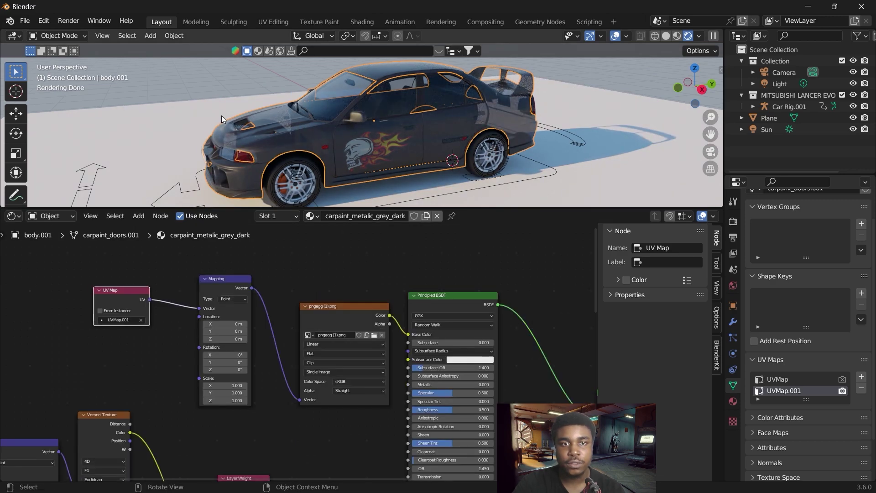
# - Connect the skull image's Alpha to the Fac of the decal's Mix Shader and move the Principled BSDF aside to make room
pyautogui.moveTo(517, 386); pyautogui.dragTo(466, 376, button='middle')
pyautogui.moveTo(238, 274); pyautogui.dragTo(484, 362)
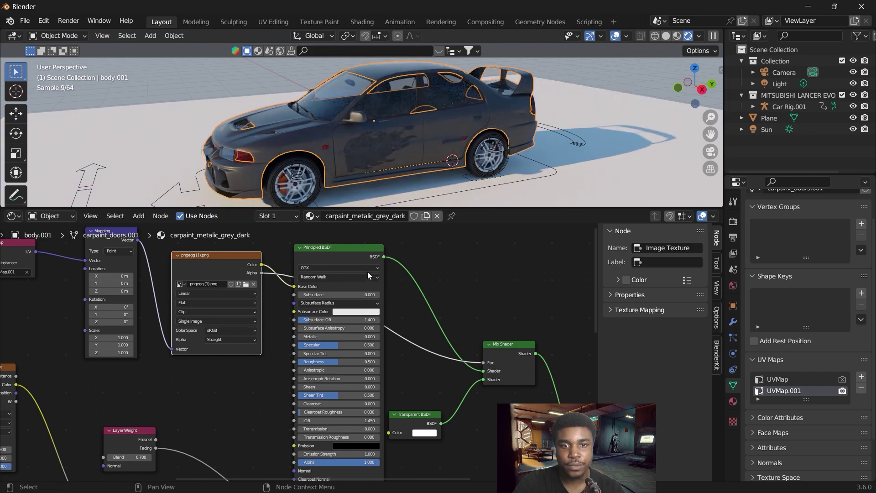
pyautogui.moveTo(331, 247); pyautogui.dragTo(405, 261)
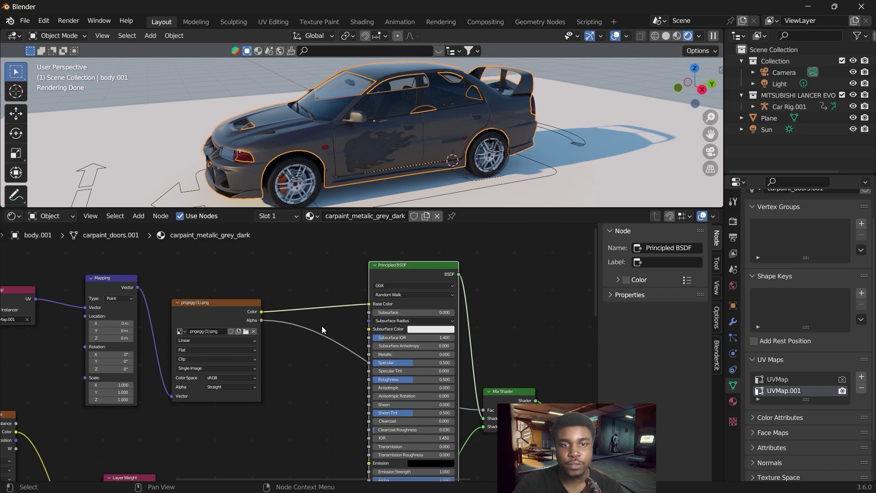
# - Insert an Invert Color node on the image's Alpha link and connect its output to the final Mix Shader's Fac as well
pyautogui.hotkey('shift', 'a')
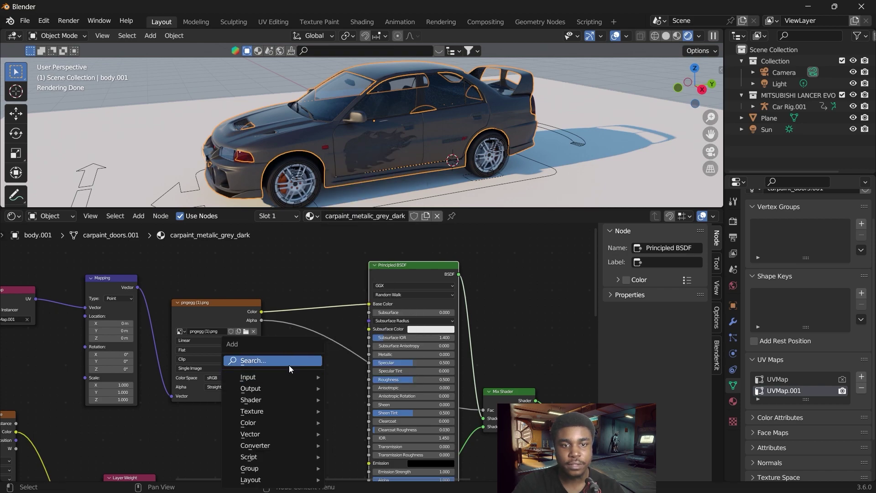
pyautogui.click(290, 360)
pyautogui.write('inv')
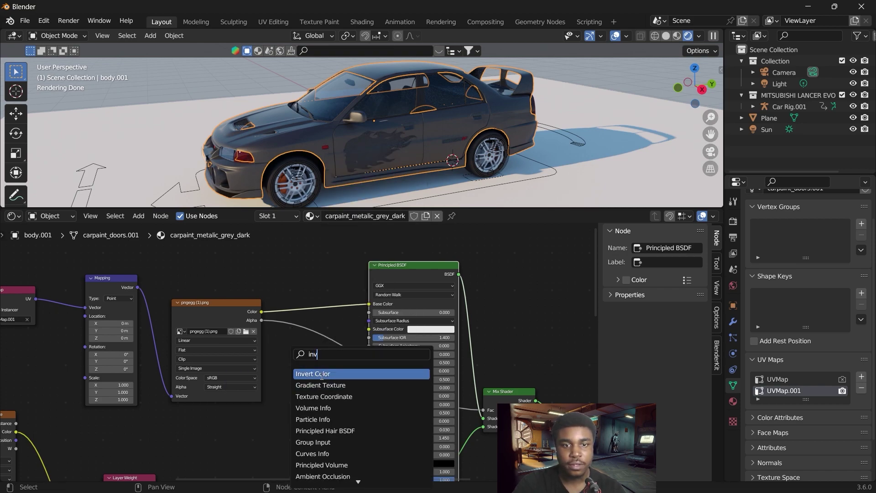
pyautogui.click(322, 375)
pyautogui.click(324, 348)
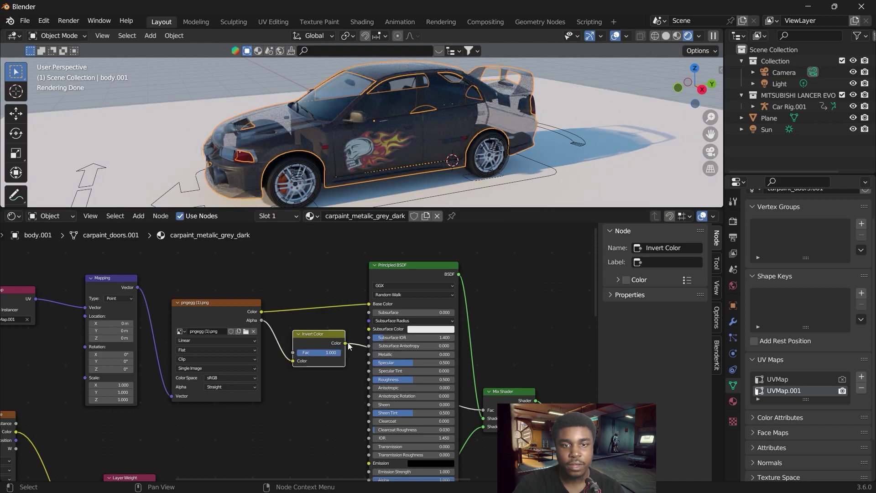
pyautogui.moveTo(347, 342); pyautogui.dragTo(305, 427)
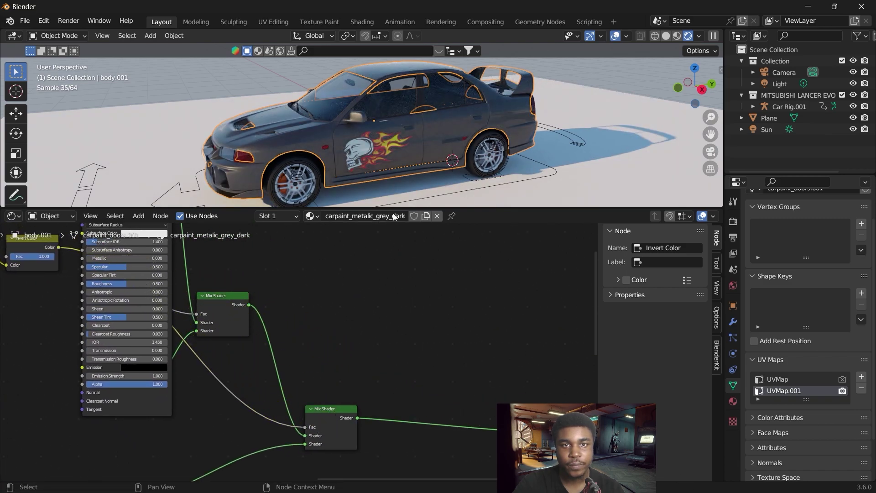
# - Enlarge the 3D view and set the decal's Principled BSDF to Metallic 0.731 and Roughness 0.485
pyautogui.moveTo(369, 457); pyautogui.dragTo(369, 251)
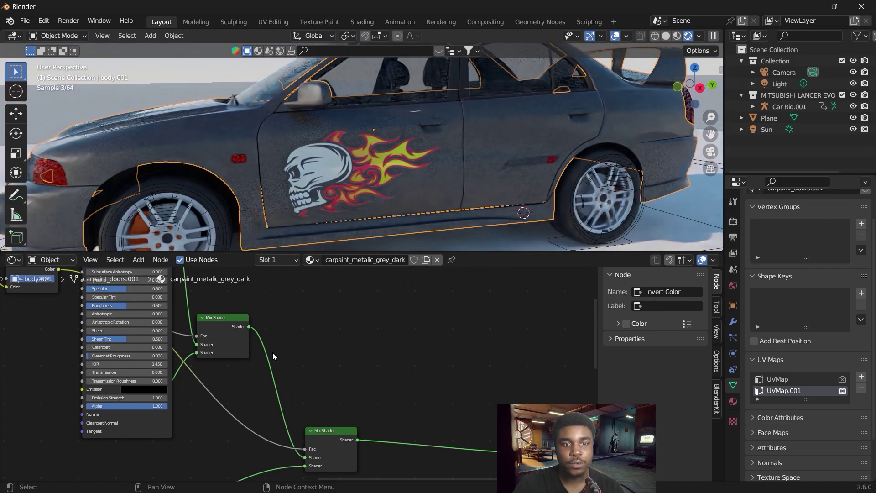
pyautogui.hscroll(-3, 273, 354)
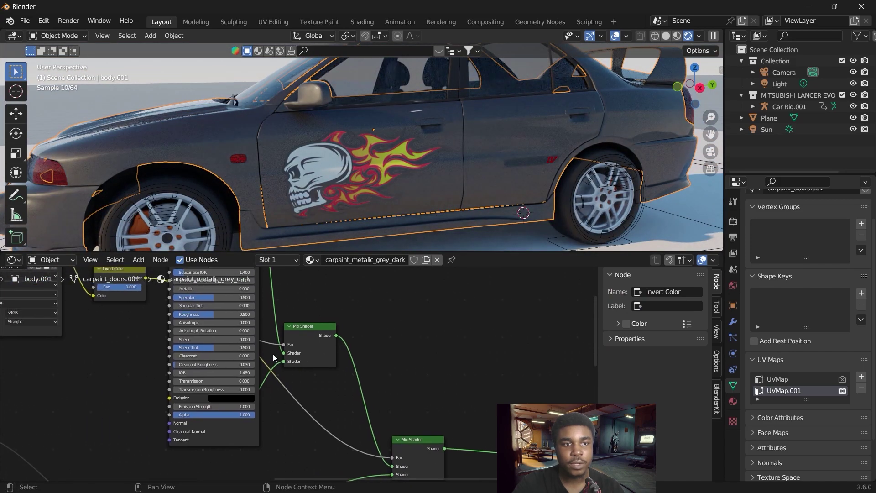
pyautogui.scroll(4, 273, 355)
pyautogui.scroll(1, 273, 354)
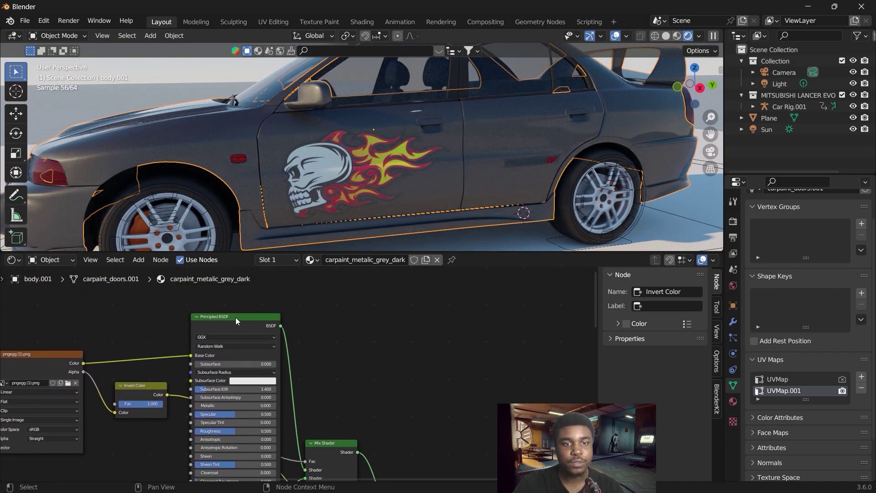
pyautogui.keyDown('shift'); pyautogui.scroll(-3, 222, 418); pyautogui.keyUp('shift')
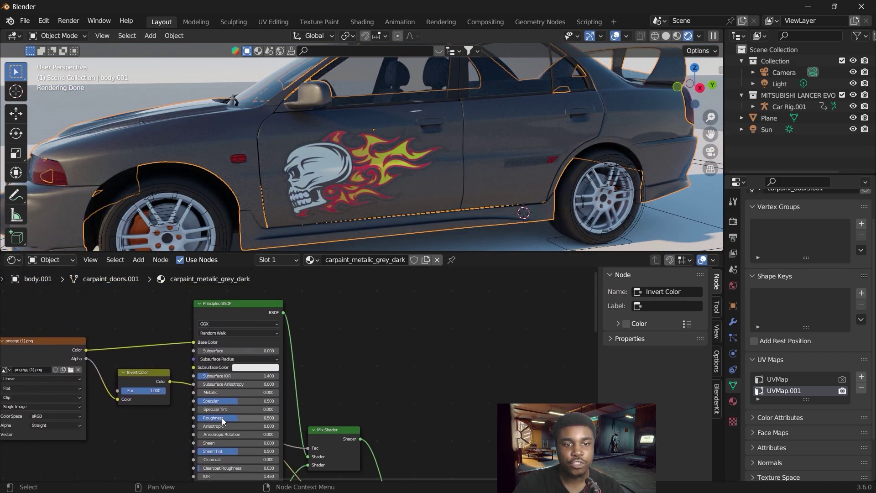
pyautogui.moveTo(223, 399); pyautogui.dragTo(259, 373)
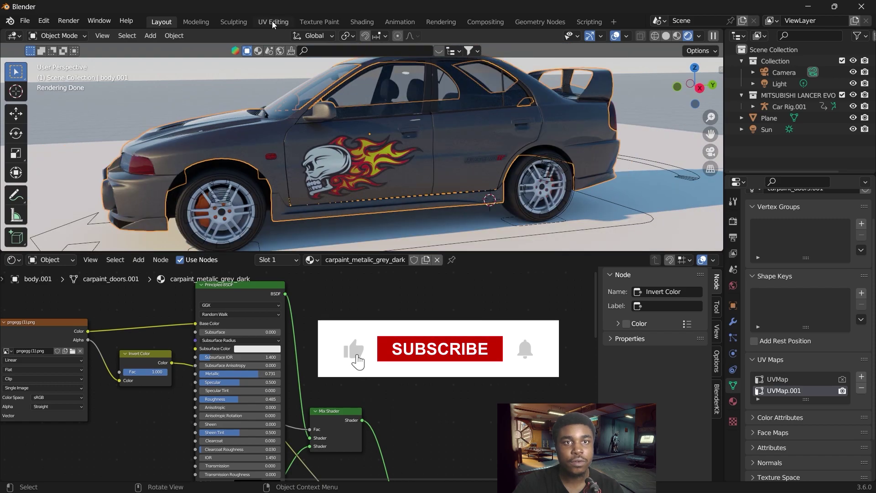
# - In the UV Editing workspace, select the front door faces, scale their UVs down slightly around the skull graphic, and inspect the decal in Layout
pyautogui.click(264, 22)
pyautogui.moveTo(482, 197); pyautogui.dragTo(582, 254)
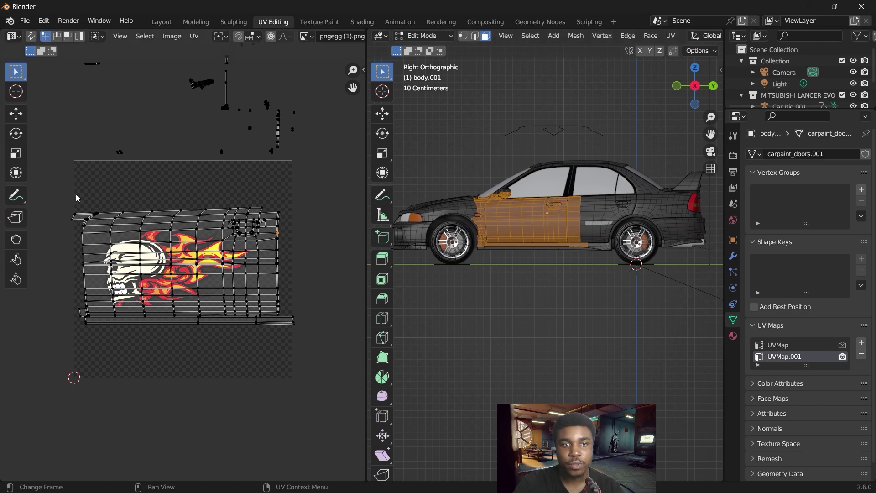
pyautogui.moveTo(76, 198); pyautogui.dragTo(305, 338)
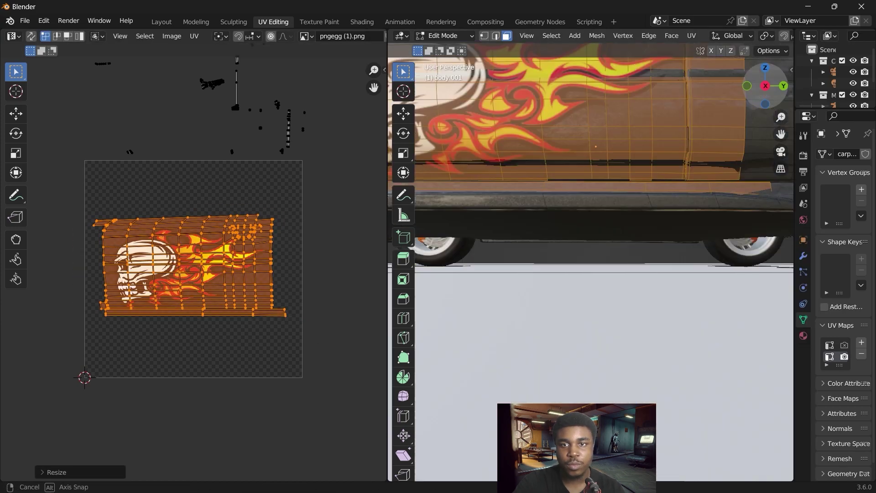
pyautogui.moveTo(594, 228); pyautogui.dragTo(621, 214, button='middle')
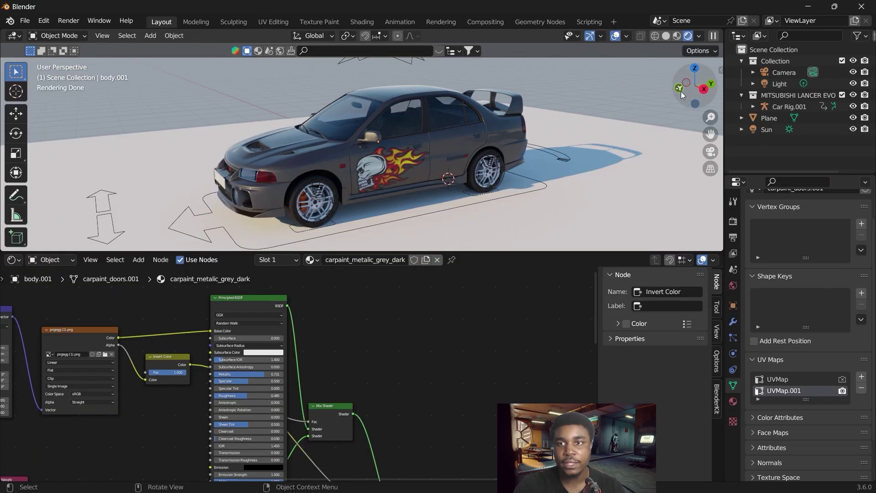
pyautogui.moveTo(681, 91); pyautogui.dragTo(693, 130, button='middle')
# - Add a Mix Shader node near the Material Output in the car paint material
pyautogui.moveTo(465, 382); pyautogui.dragTo(441, 354, button='middle')
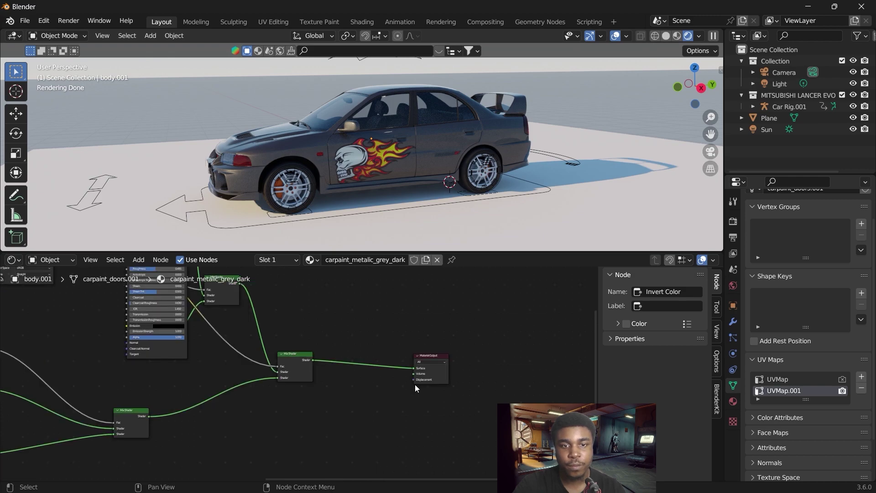
pyautogui.scroll(2, 415, 384)
pyautogui.moveTo(352, 296); pyautogui.dragTo(358, 348, button='middle')
pyautogui.hotkey('shift', 'a')
pyautogui.click(358, 348)
pyautogui.write('mi')
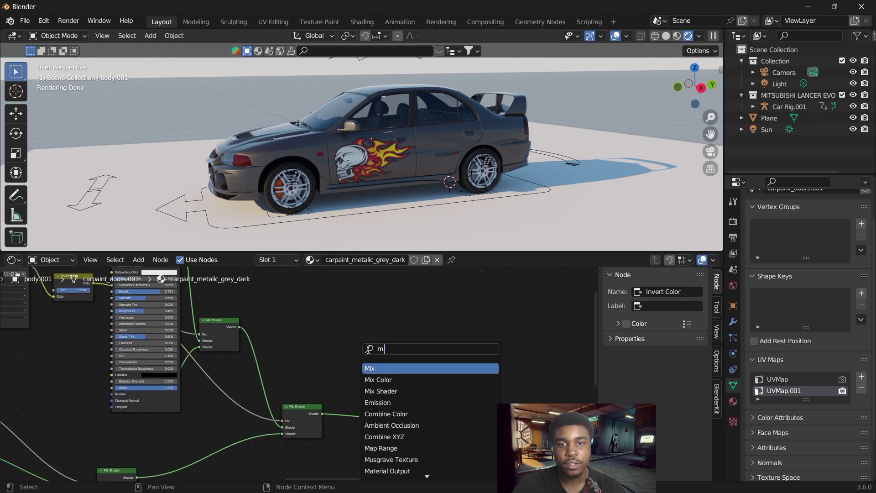
pyautogui.click(395, 391)
pyautogui.click(389, 402)
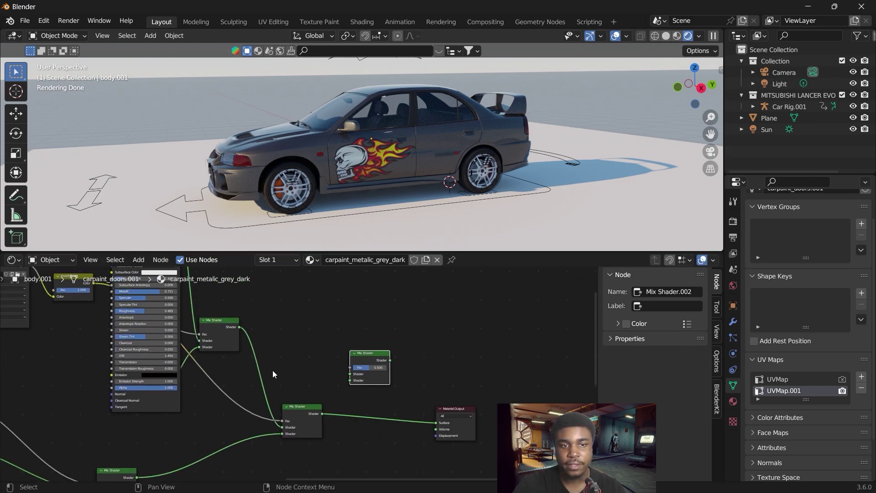
# - Spread the Material Output and final Mix Shader apart and insert the new Mix Shader on the link between them
pyautogui.click(440, 409)
pyautogui.click(440, 407)
pyautogui.moveTo(454, 409); pyautogui.dragTo(517, 406)
pyautogui.moveTo(292, 414); pyautogui.dragTo(317, 417)
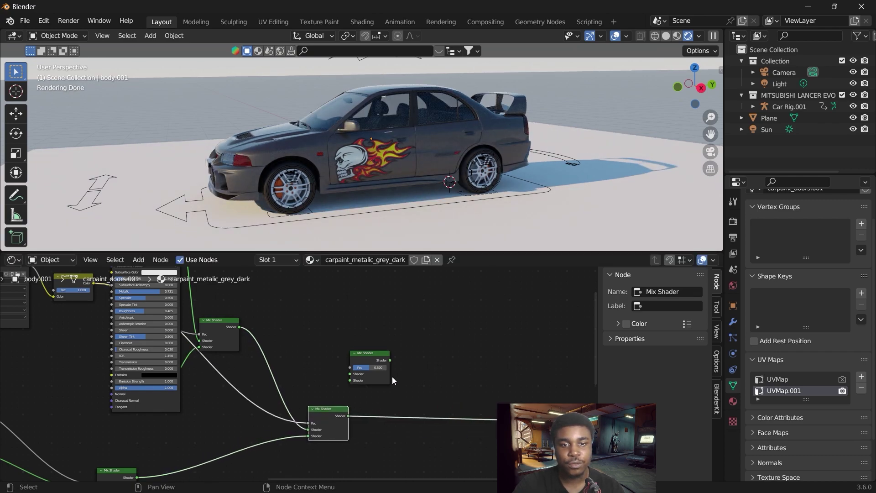
pyautogui.moveTo(372, 358); pyautogui.dragTo(439, 387)
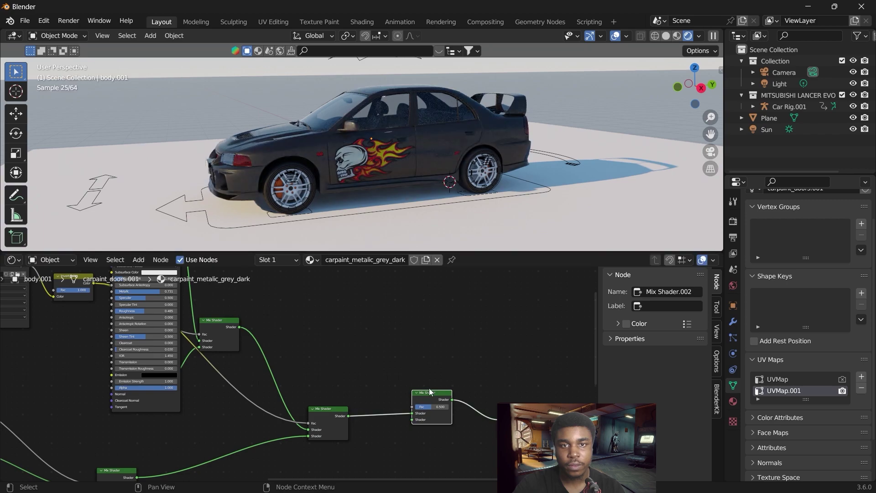
# - Add another Mix Shader node and connect its output to the free Shader input of the Mix Shader before the Material Output
pyautogui.hotkey('shift', 'a')
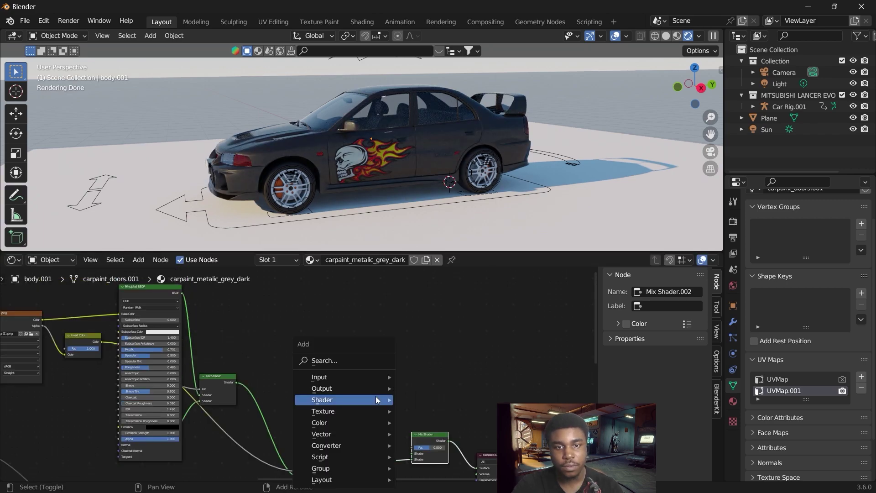
pyautogui.click(339, 363)
pyautogui.write('mi')
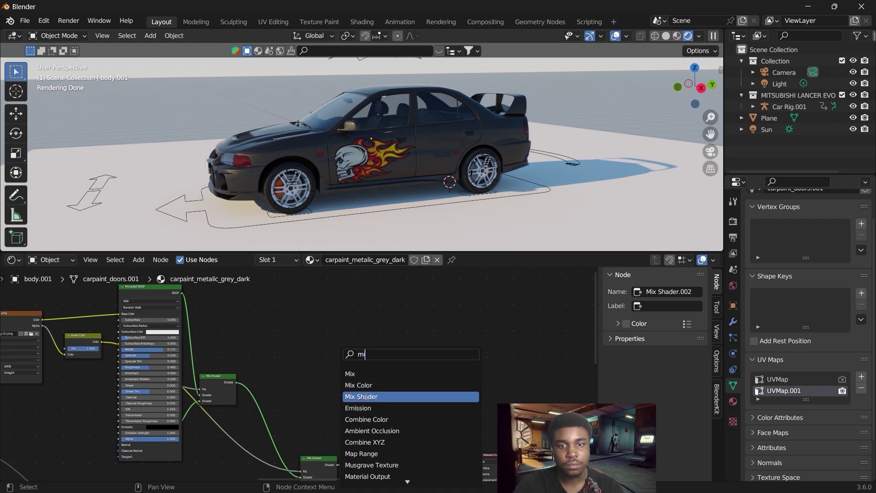
pyautogui.click(366, 396)
pyautogui.moveTo(367, 400); pyautogui.dragTo(411, 450)
pyautogui.moveTo(410, 455); pyautogui.dragTo(296, 325)
# - Add a Principled BSDF node and connect its BSDF output to the new Mix Shader's first Shader input
pyautogui.write('p')
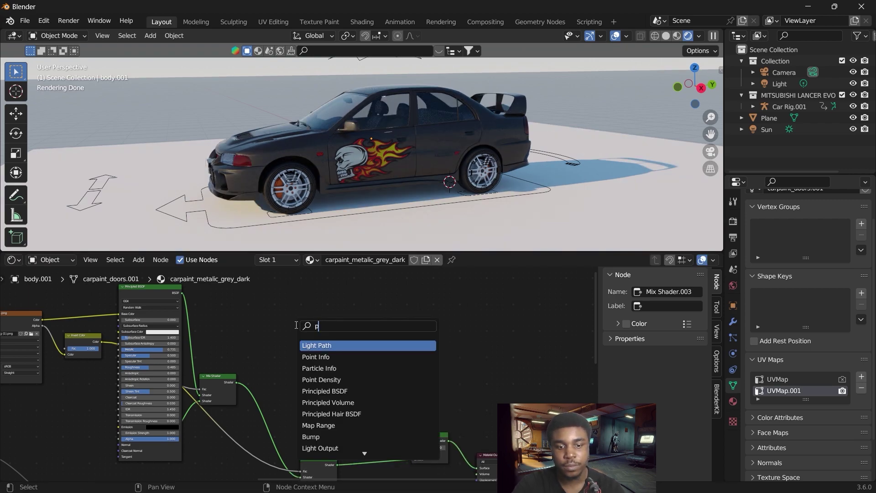
pyautogui.write('r')
pyautogui.click(327, 346)
pyautogui.click(307, 303)
pyautogui.moveTo(339, 288); pyautogui.dragTo(353, 292)
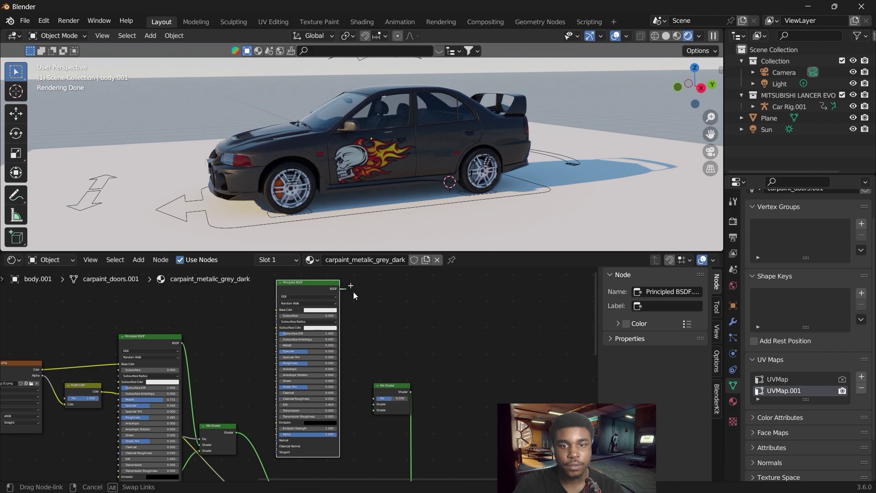
pyautogui.moveTo(374, 401); pyautogui.dragTo(376, 404)
# - Add a Transparent BSDF node and connect it to the second Shader input of the same Mix Shader
pyautogui.hotkey('shift', 'a')
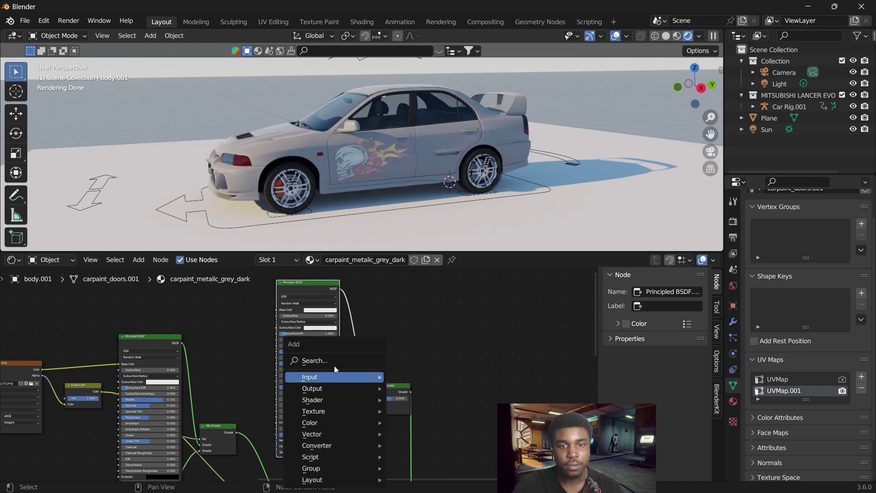
pyautogui.click(336, 358)
pyautogui.write('tr')
pyautogui.click(364, 385)
pyautogui.click(348, 429)
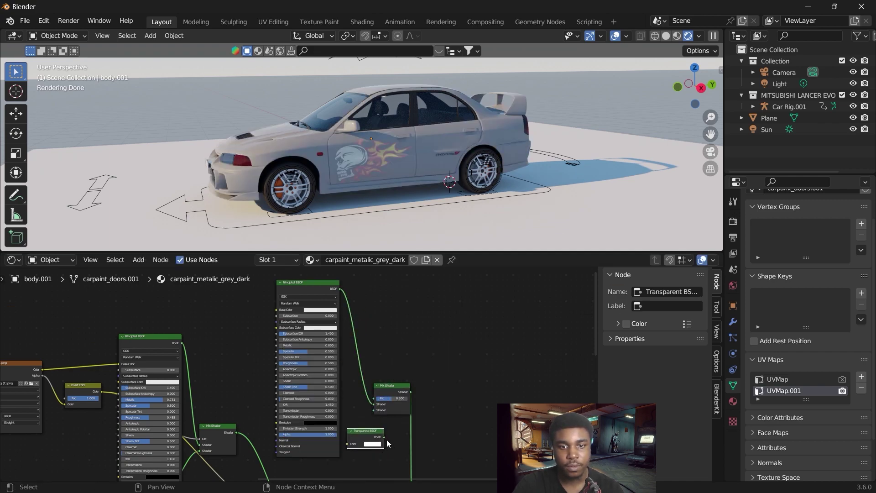
pyautogui.moveTo(385, 438); pyautogui.dragTo(374, 411)
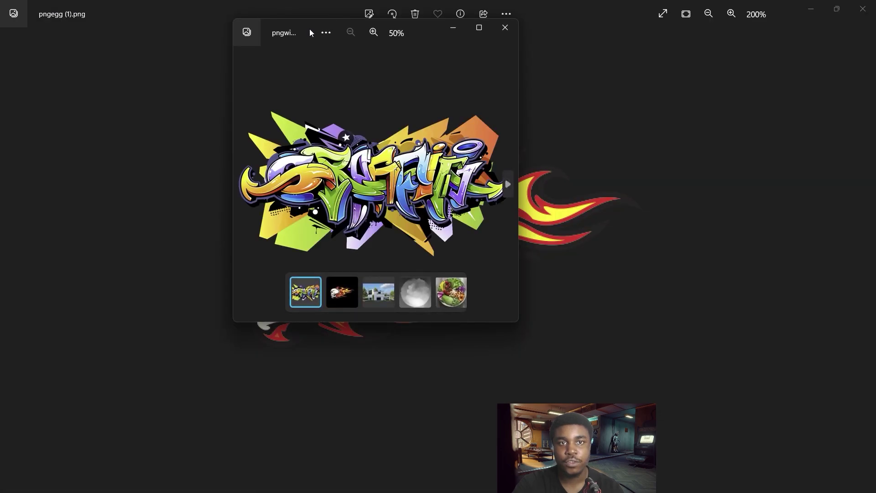
# - Bring in the graffiti image pngwing.com.png as the new Principled BSDF's Base Color and connect a Mapping node to its Vector input
pyautogui.moveTo(309, 28); pyautogui.dragTo(316, 2)
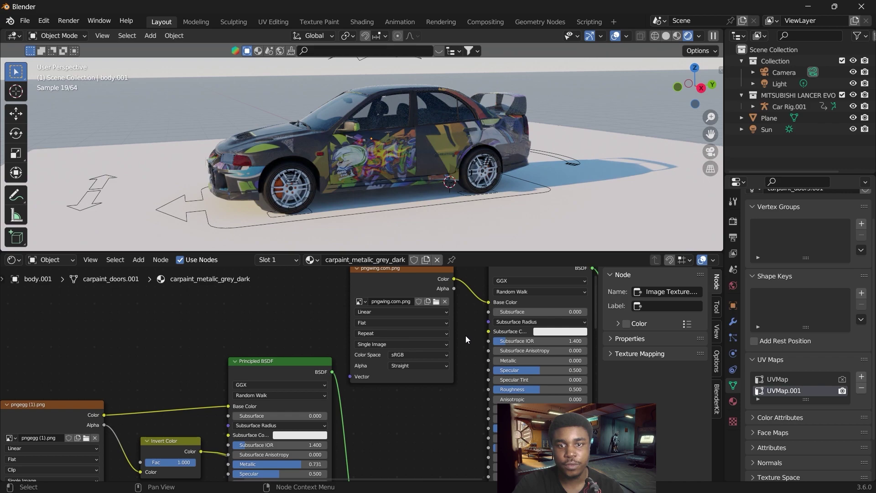
pyautogui.moveTo(466, 336); pyautogui.dragTo(472, 378, button='middle')
pyautogui.moveTo(394, 328); pyautogui.dragTo(371, 274)
pyautogui.moveTo(190, 283); pyautogui.dragTo(234, 352, button='middle')
pyautogui.hotkey('shift', 'a')
pyautogui.click(234, 352)
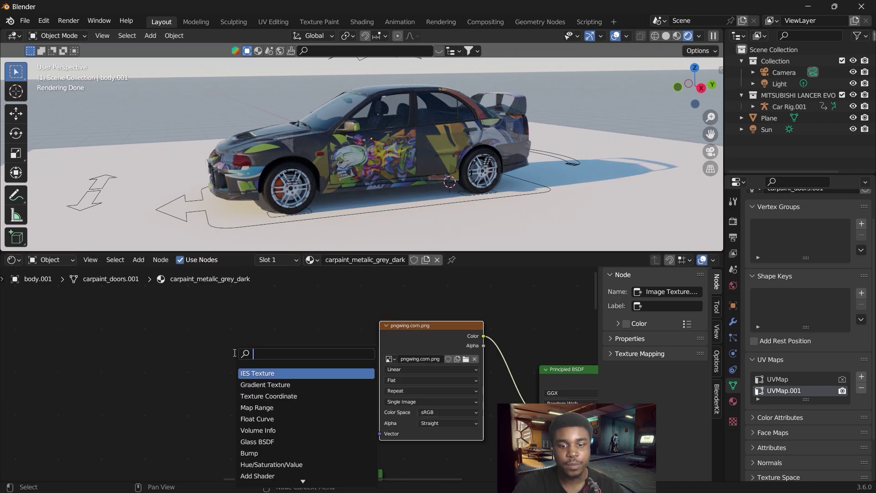
pyautogui.write('mapp')
pyautogui.press('Return')
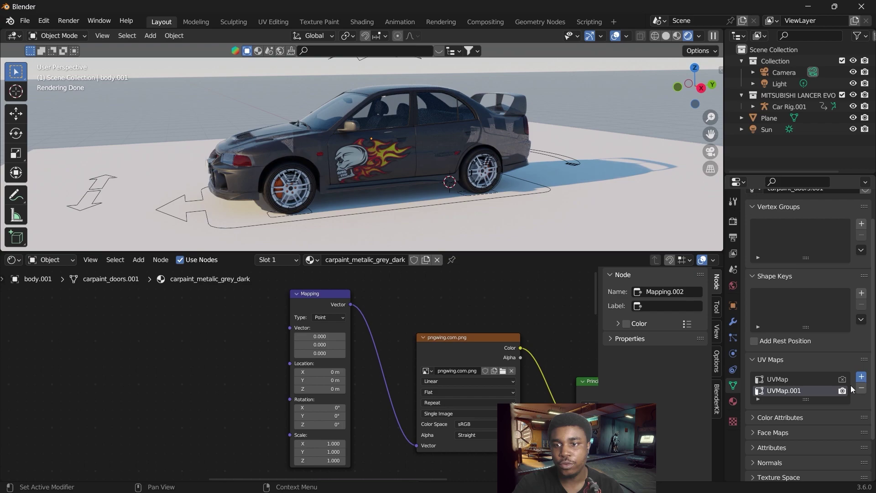
# - Add a third UV map to the car body and make it the active map in the UV Editing workspace
pyautogui.click(862, 377)
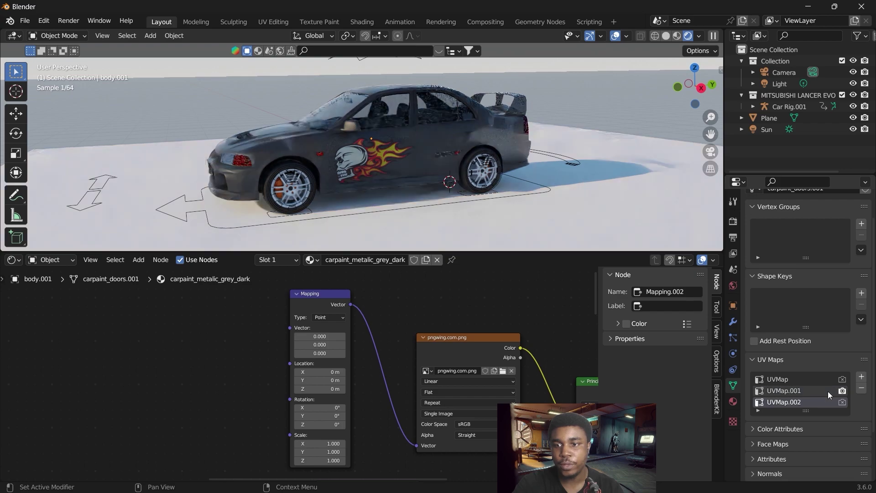
pyautogui.click(274, 24)
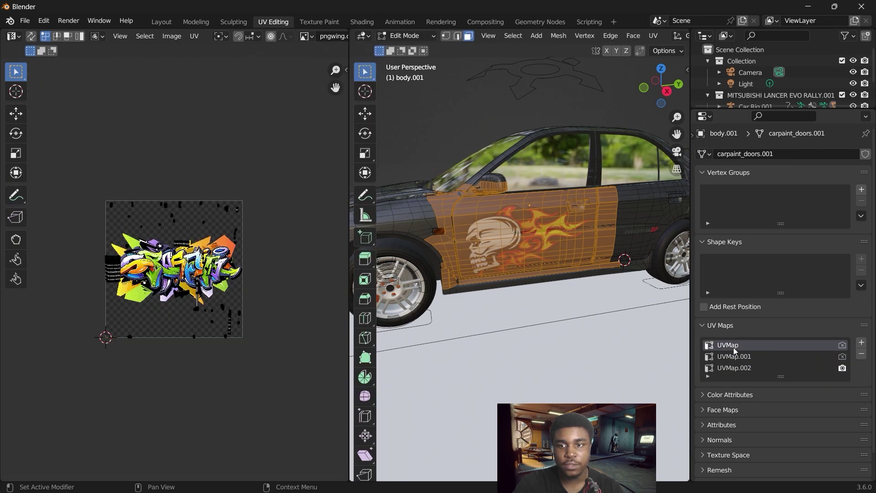
pyautogui.click(734, 356)
pyautogui.click(732, 368)
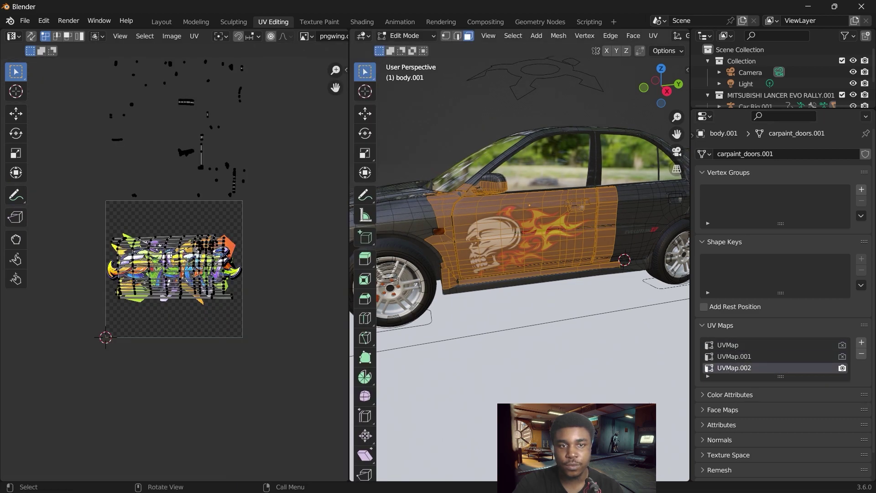
# - Select the skull-side door UVs lying over the graffiti and move them outside the image area
pyautogui.moveTo(85, 215); pyautogui.dragTo(251, 316)
pyautogui.press('g')
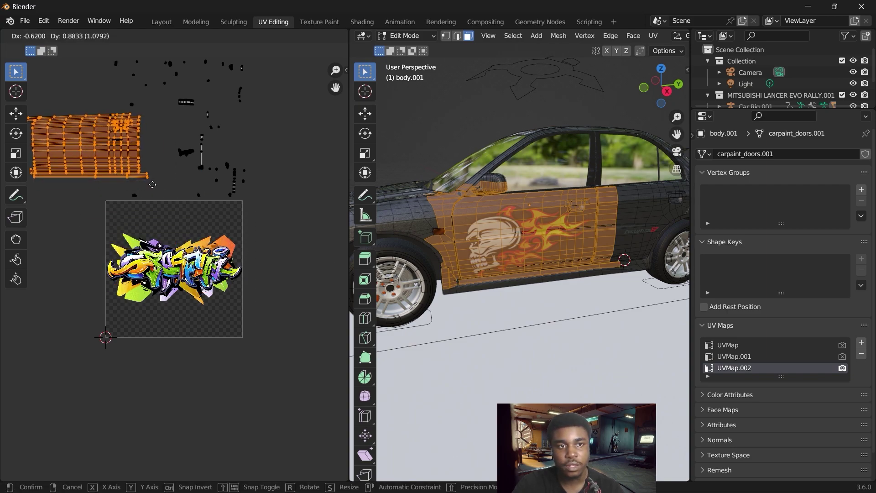
pyautogui.click(104, 200)
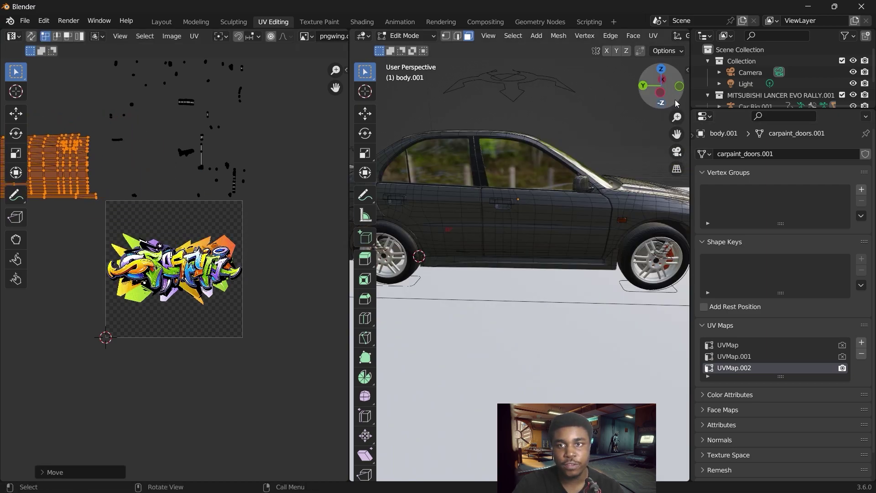
# - In the left orthographic view, select the front and rear door faces and unwrap them with Project from View
pyautogui.click(661, 93)
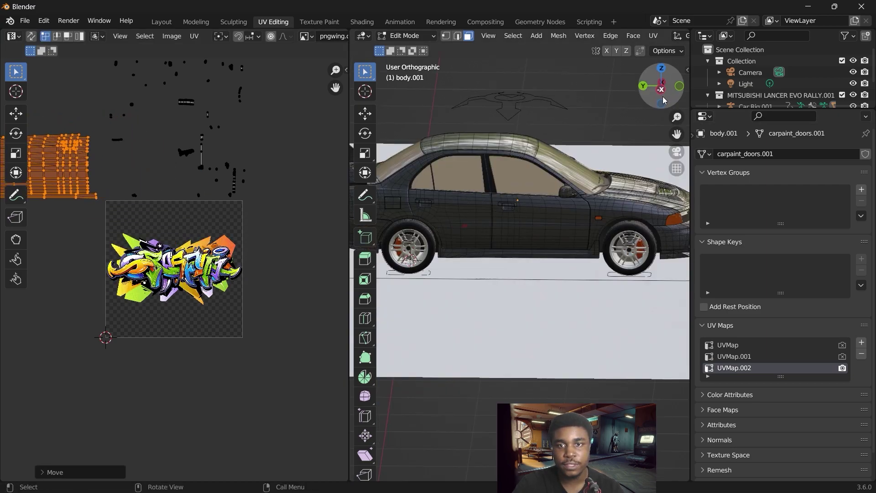
pyautogui.moveTo(416, 181); pyautogui.dragTo(600, 249)
pyautogui.moveTo(474, 184); pyautogui.dragTo(511, 174, button='middle')
pyautogui.click(653, 36)
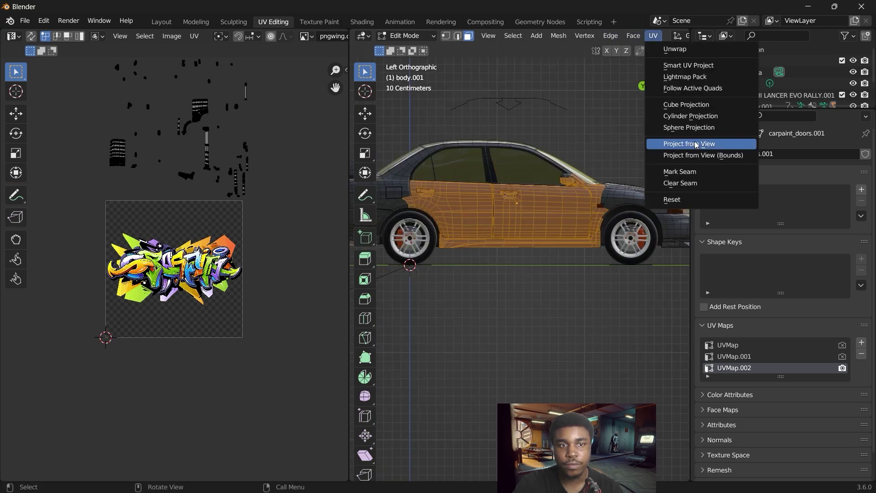
pyautogui.click(689, 144)
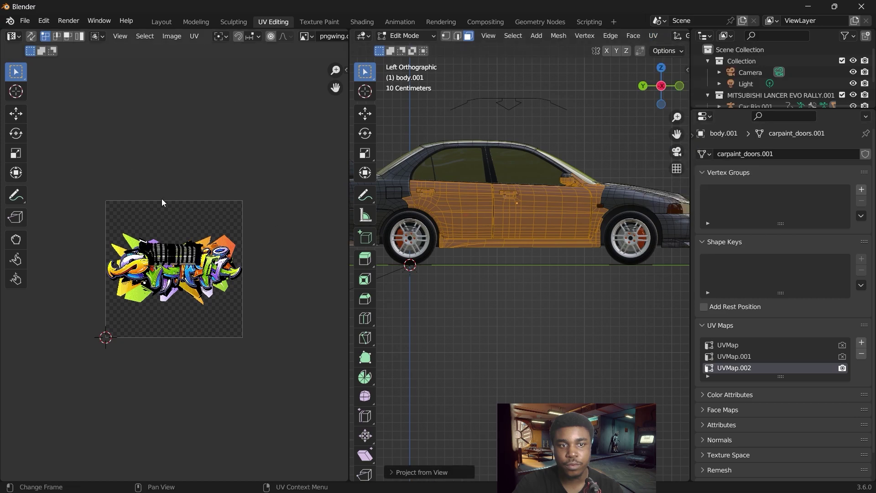
# - Select the projected door UVs and scale them up until the doors extend beyond the graffiti graphic
pyautogui.moveTo(130, 223); pyautogui.dragTo(221, 293)
pyautogui.press('s')
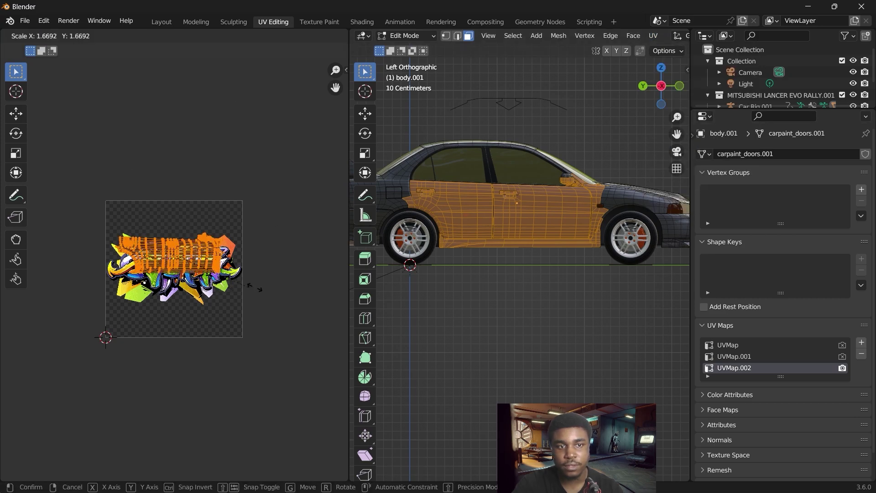
pyautogui.click(317, 315)
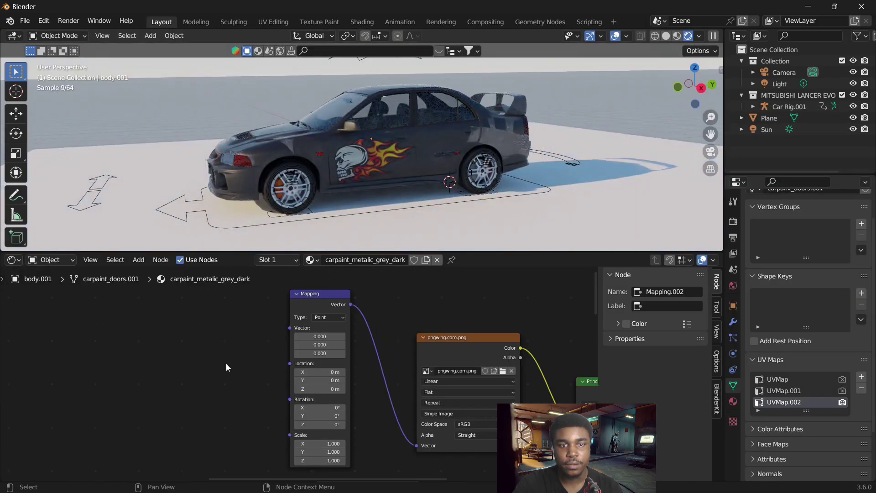
# - In the Layout workspace, add a UV Map node, connect it to the graffiti Mapping node's Vector input, and set it to UVMap.002
pyautogui.hotkey('shift', 'a')
pyautogui.write('uv')
pyautogui.press('Return')
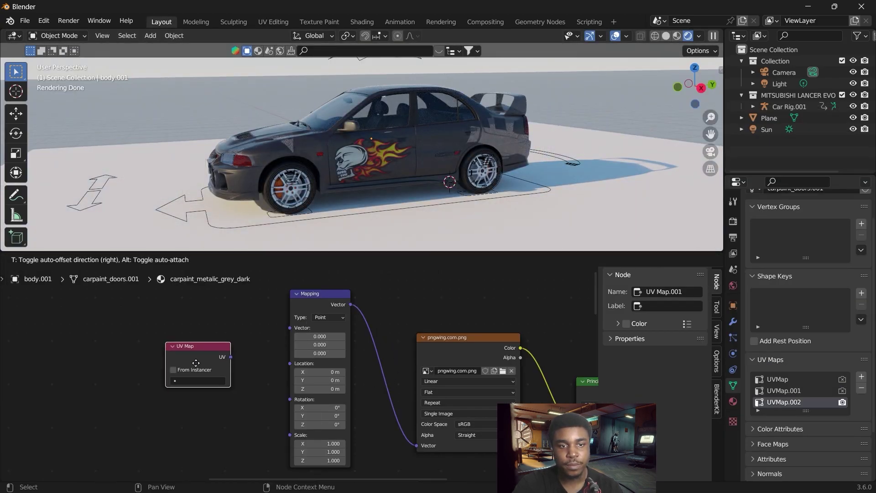
pyautogui.click(201, 354)
pyautogui.moveTo(231, 357); pyautogui.dragTo(290, 328)
pyautogui.click(197, 380)
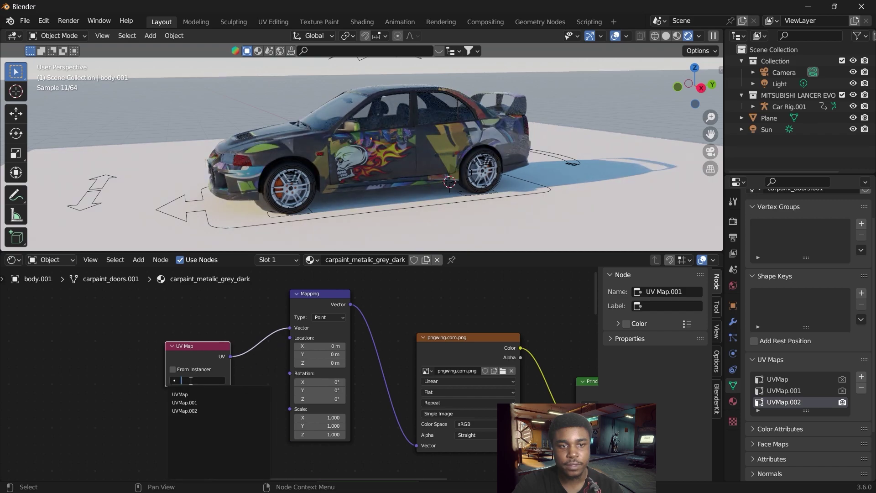
pyautogui.click(197, 409)
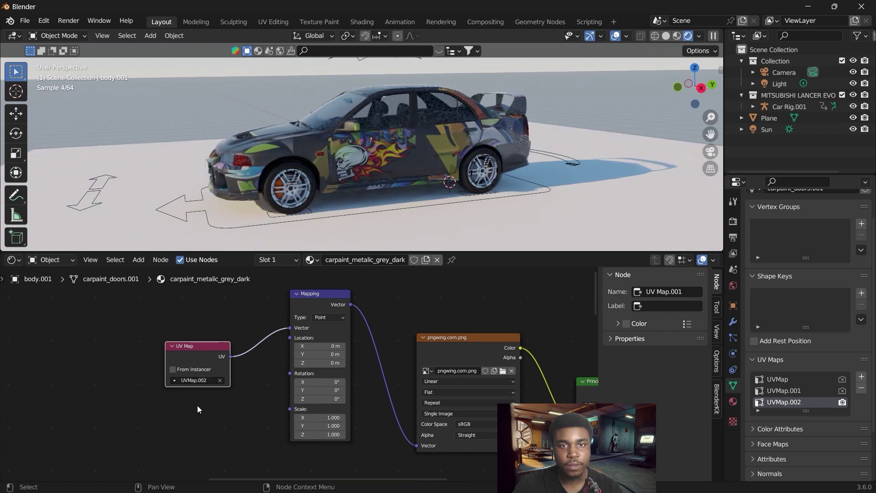
# - Set the graffiti texture's extension to Clip and connect its Alpha to the Fac of the Mix Shader joining its Principled and Transparent shaders
pyautogui.click(442, 402)
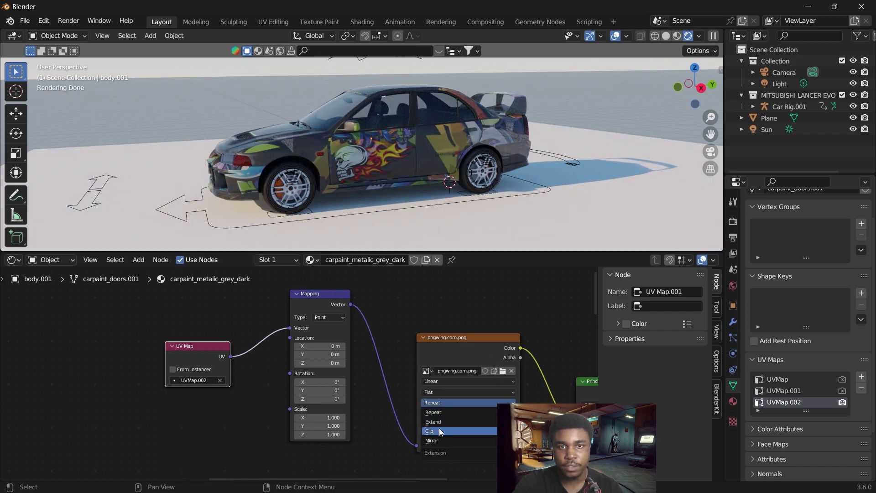
pyautogui.click(438, 431)
pyautogui.moveTo(511, 137); pyautogui.dragTo(448, 116, button='middle')
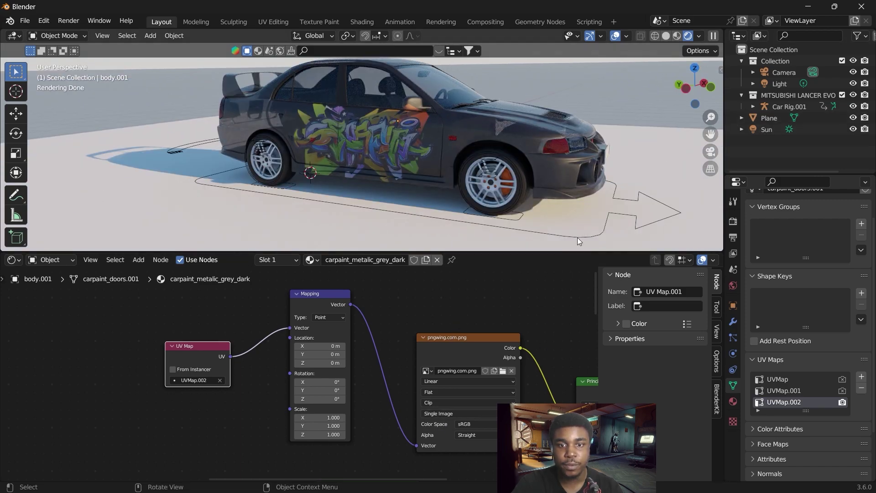
pyautogui.moveTo(537, 337); pyautogui.dragTo(307, 319, button='middle')
pyautogui.moveTo(274, 322); pyautogui.dragTo(317, 429)
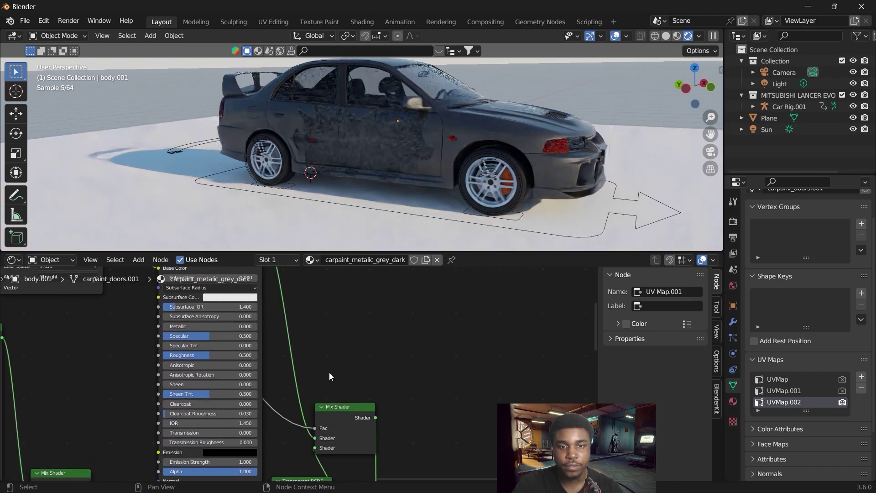
# - Insert an Invert Color node on the graffiti's Alpha link and also link its output to the final Mix Shader's Fac
pyautogui.moveTo(189, 354); pyautogui.dragTo(327, 368, button='middle')
pyautogui.moveTo(276, 301); pyautogui.dragTo(284, 364, button='middle')
pyautogui.hotkey('shift', 'a')
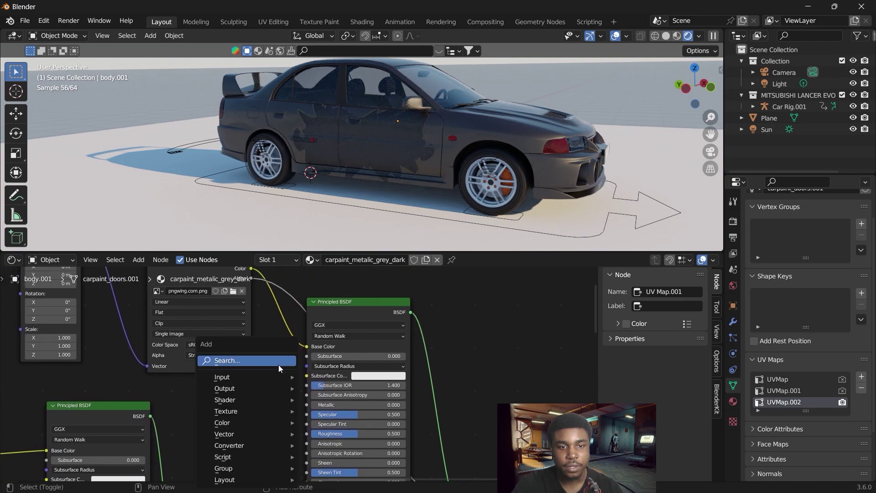
pyautogui.write('inver')
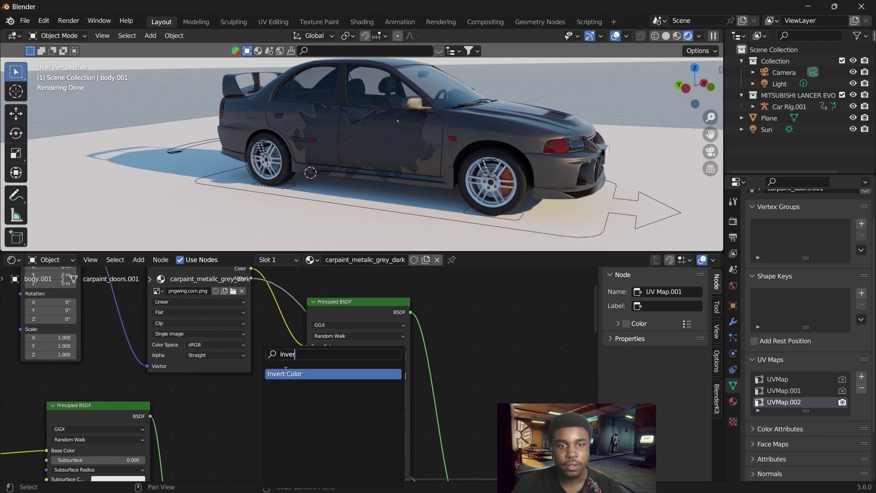
pyautogui.click(286, 373)
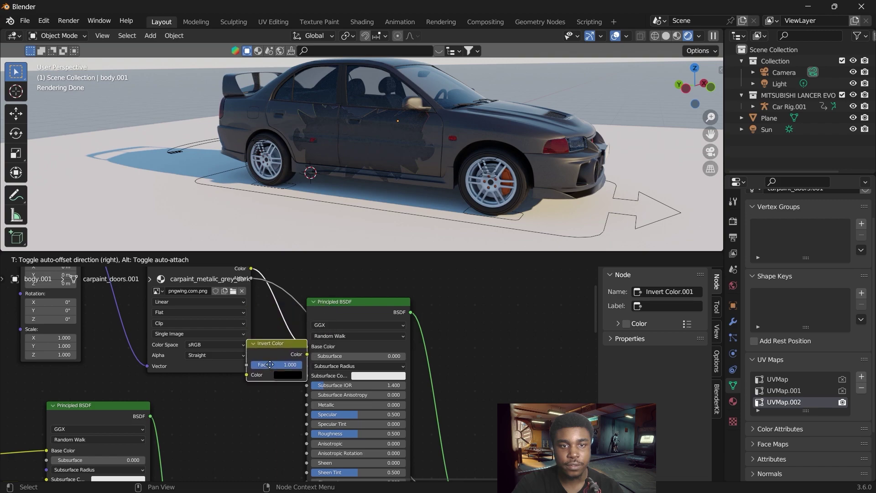
pyautogui.click(311, 339)
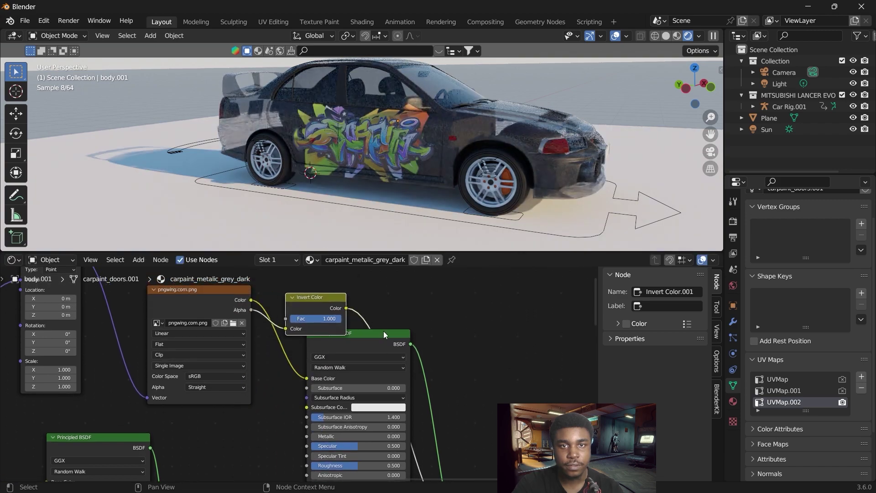
pyautogui.moveTo(387, 326); pyautogui.dragTo(376, 320, button='middle')
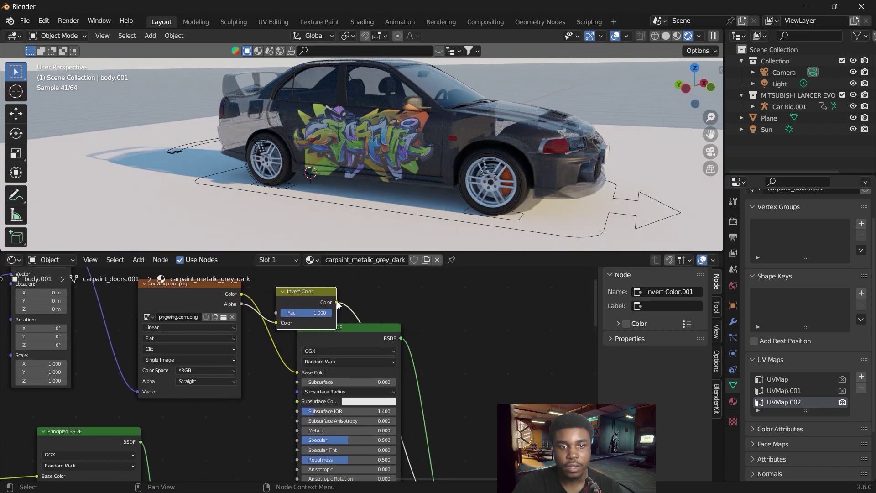
pyautogui.moveTo(338, 305); pyautogui.dragTo(322, 444)
# - In the UV Editing workspace, select the car's roof faces and project their UVs from the top view into UVMap.002
pyautogui.moveTo(696, 89); pyautogui.dragTo(493, 91)
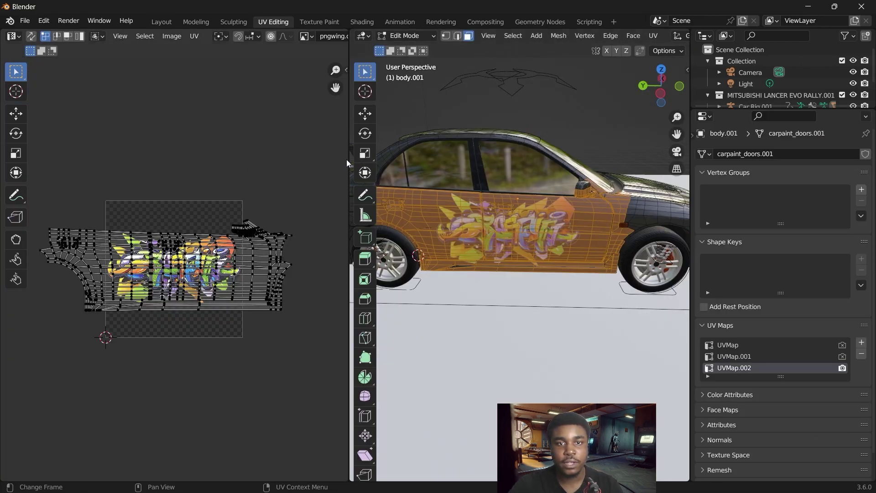
pyautogui.moveTo(350, 160); pyautogui.dragTo(299, 159)
pyautogui.moveTo(649, 104)
pyautogui.mouseDown()
pyautogui.moveTo(665, 92)
pyautogui.moveTo(639, 106)
pyautogui.mouseUp()
pyautogui.click(503, 145)
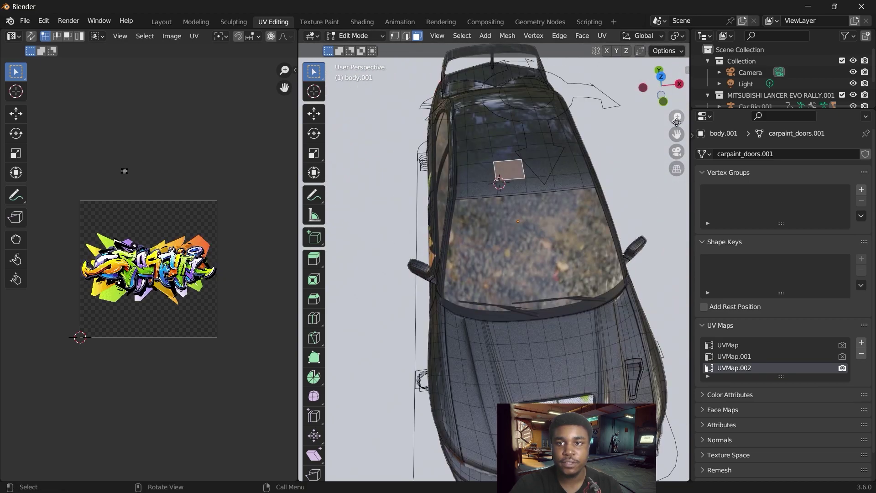
pyautogui.scroll(-2, 676, 136)
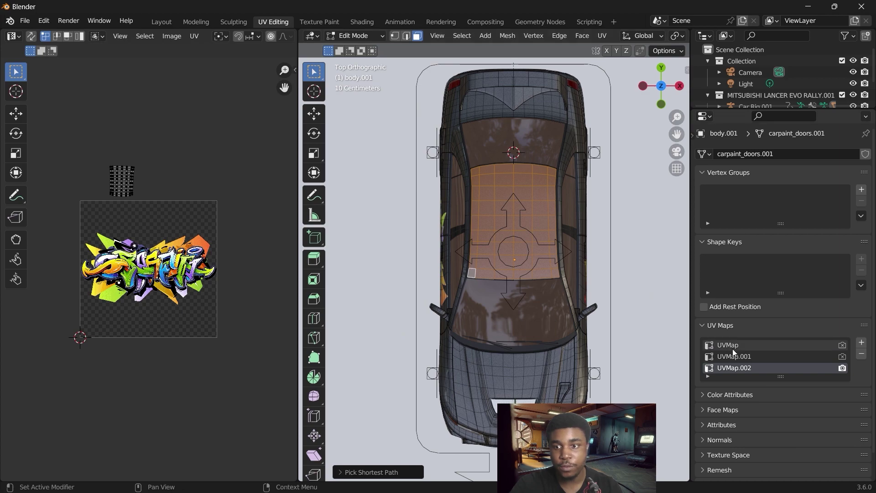
pyautogui.click(603, 36)
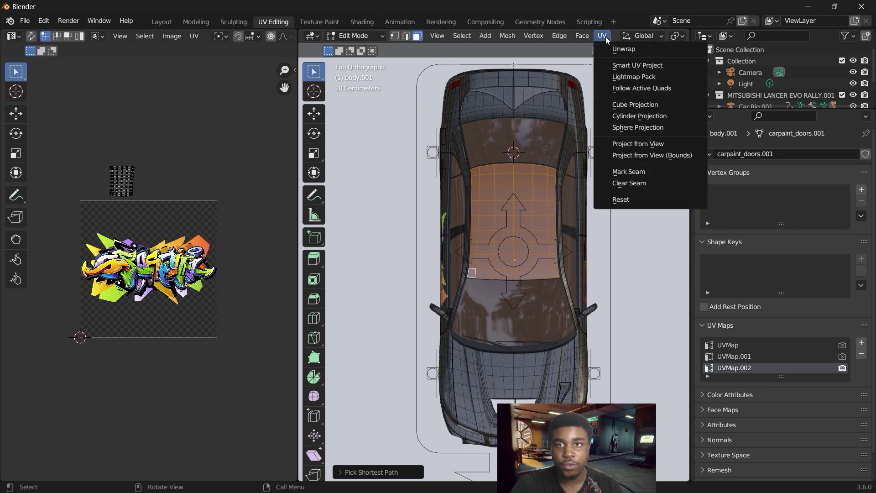
pyautogui.click(650, 144)
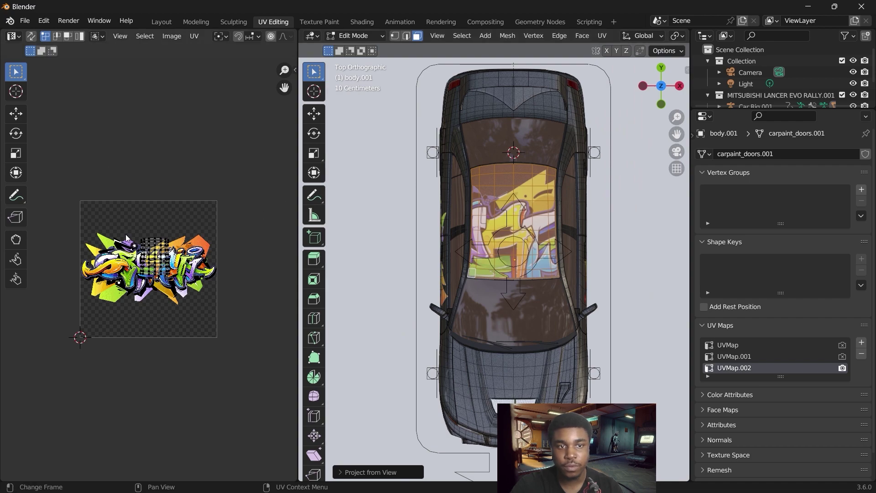
# - Select all the projected roof UVs, scale them up to a little over twice their size, and move them down over the graffiti
pyautogui.moveTo(124, 230); pyautogui.dragTo(182, 296)
pyautogui.press('s')
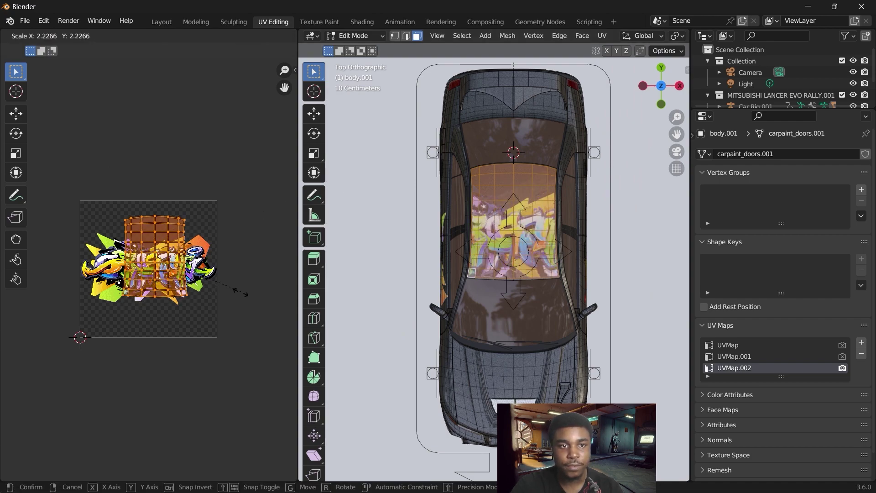
pyautogui.click(246, 296)
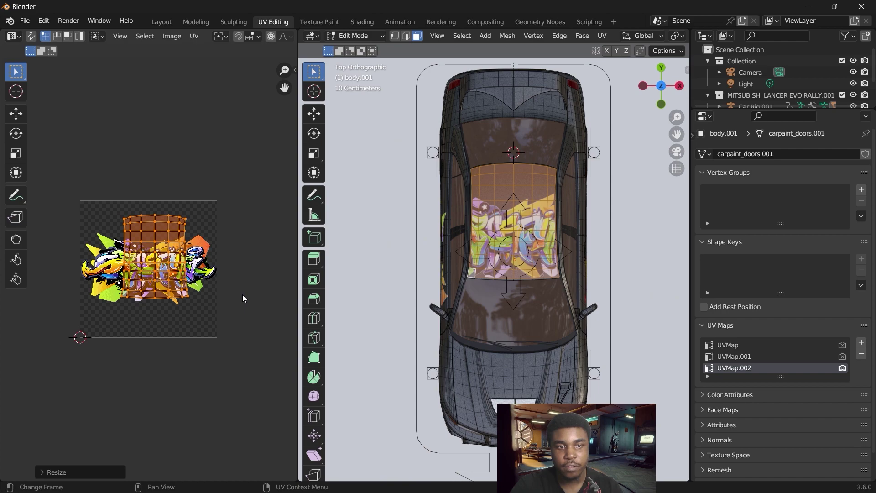
pyautogui.press('g')
pyautogui.click(240, 307)
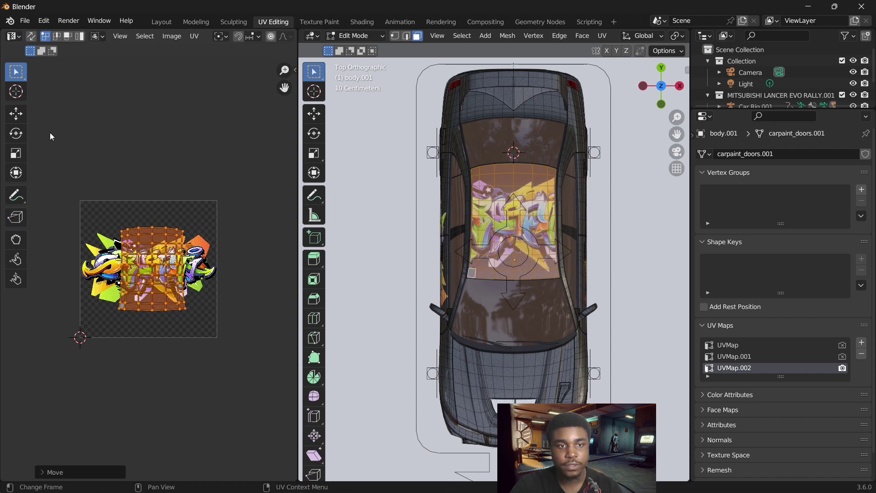
# - Rotate the roof UVs a quarter turn to run along the graffiti lettering and scale them down slightly within the graphic
pyautogui.click(16, 136)
pyautogui.moveTo(204, 269); pyautogui.dragTo(152, 246)
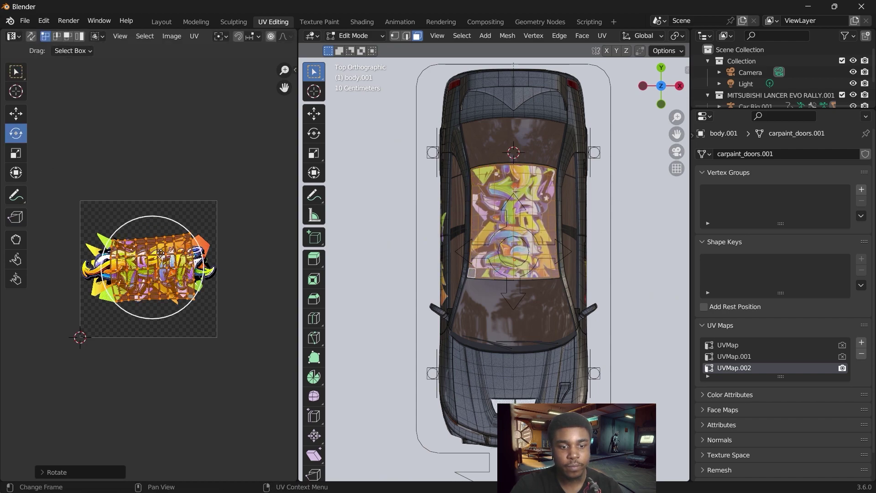
pyautogui.press('s')
pyautogui.press('Return')
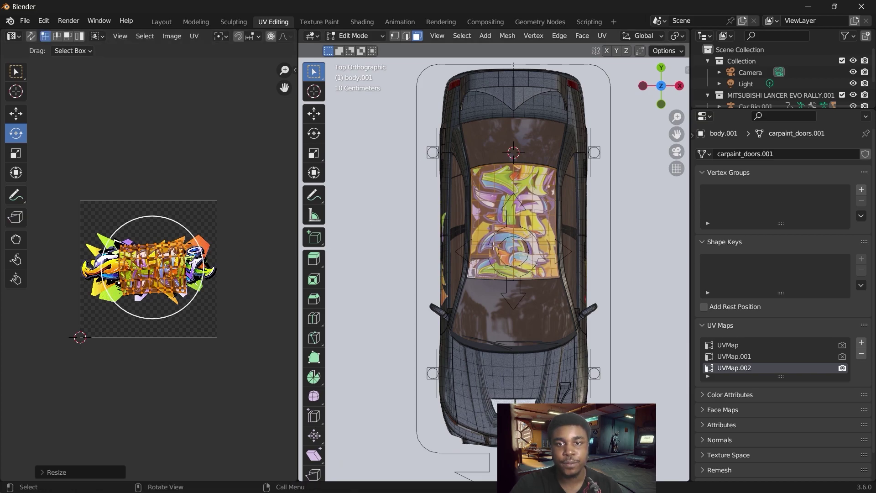
# - Return to the Layout workspace and examine the rendered roof graffiti and door skull decal from the car's other side
pyautogui.click(162, 22)
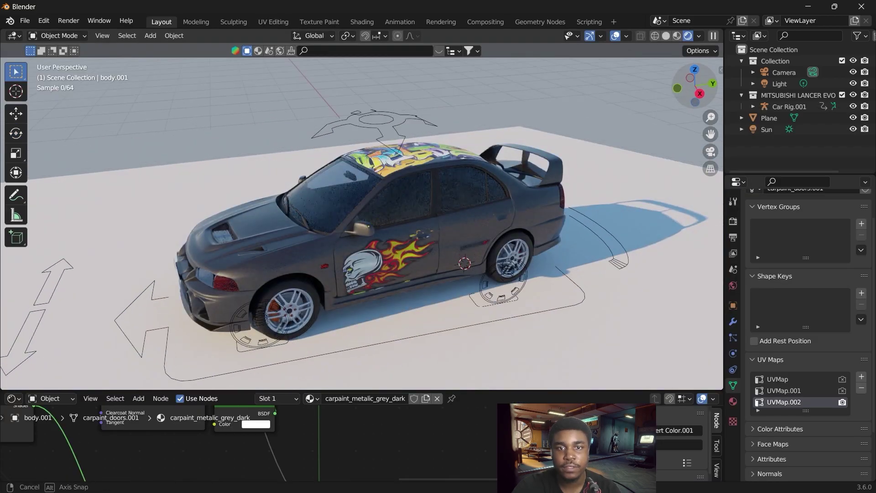
pyautogui.moveTo(695, 87); pyautogui.dragTo(597, 162)
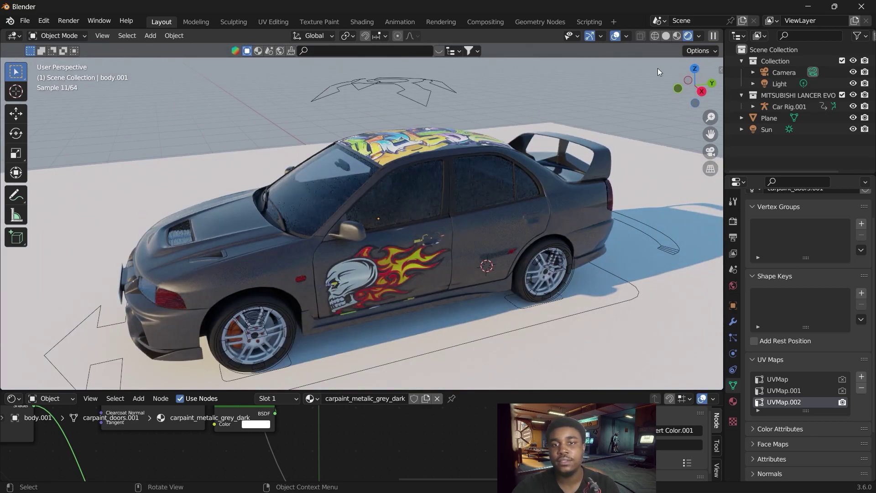
pyautogui.moveTo(678, 92); pyautogui.dragTo(684, 120)
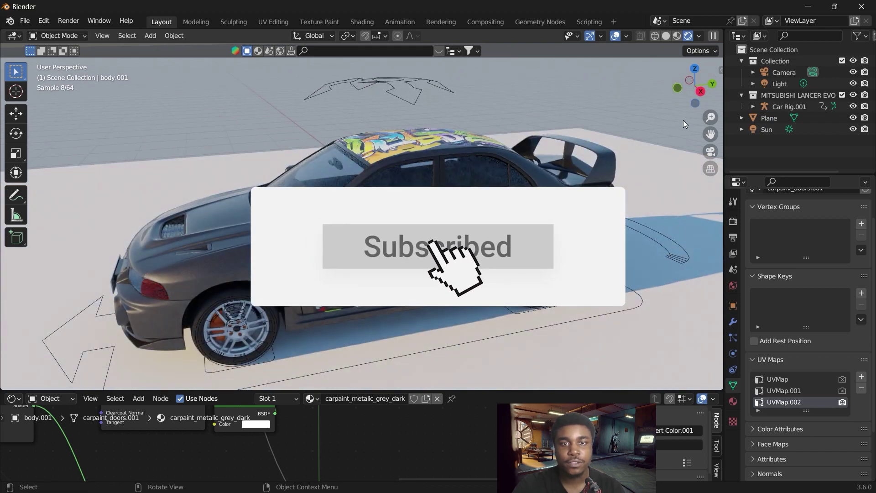